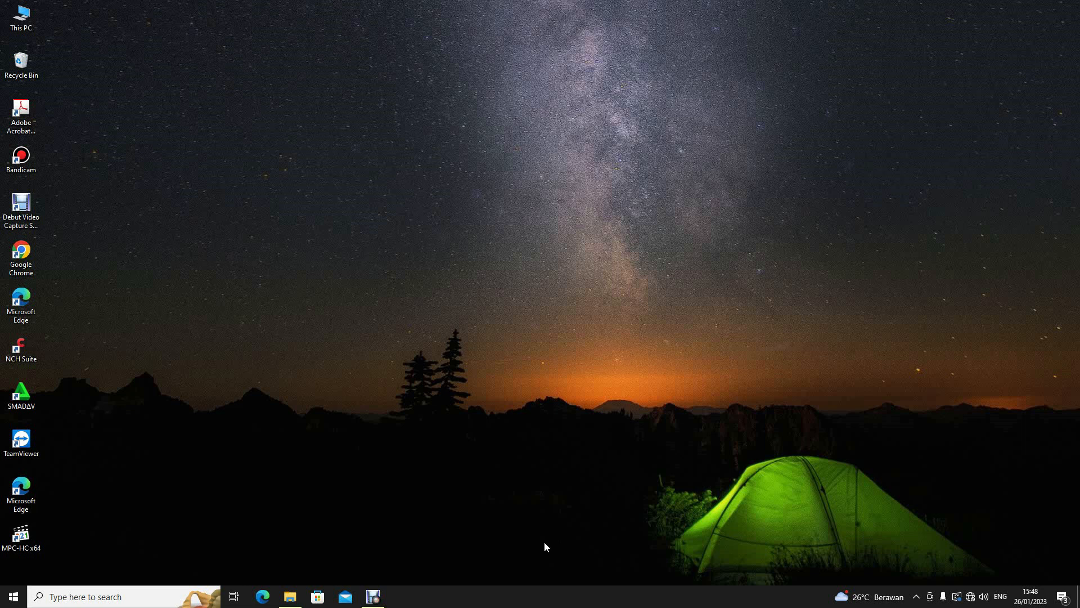
Listen to rekaman bahan suara robot.mp3 from the Audio Robot folder, close the player and minimize the folder window
mouse_move(289, 596)
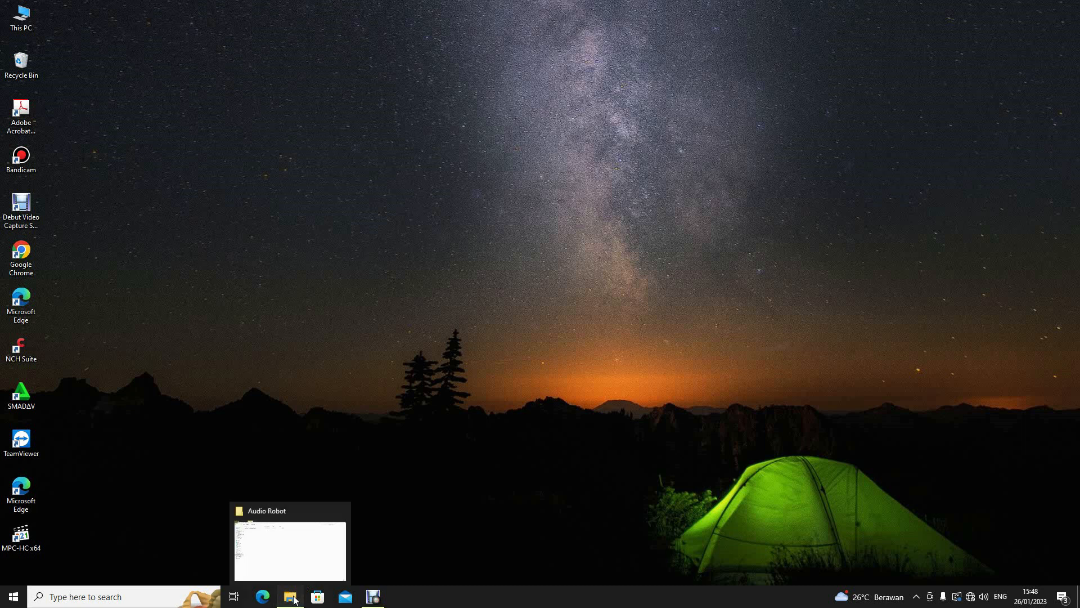
click(315, 540)
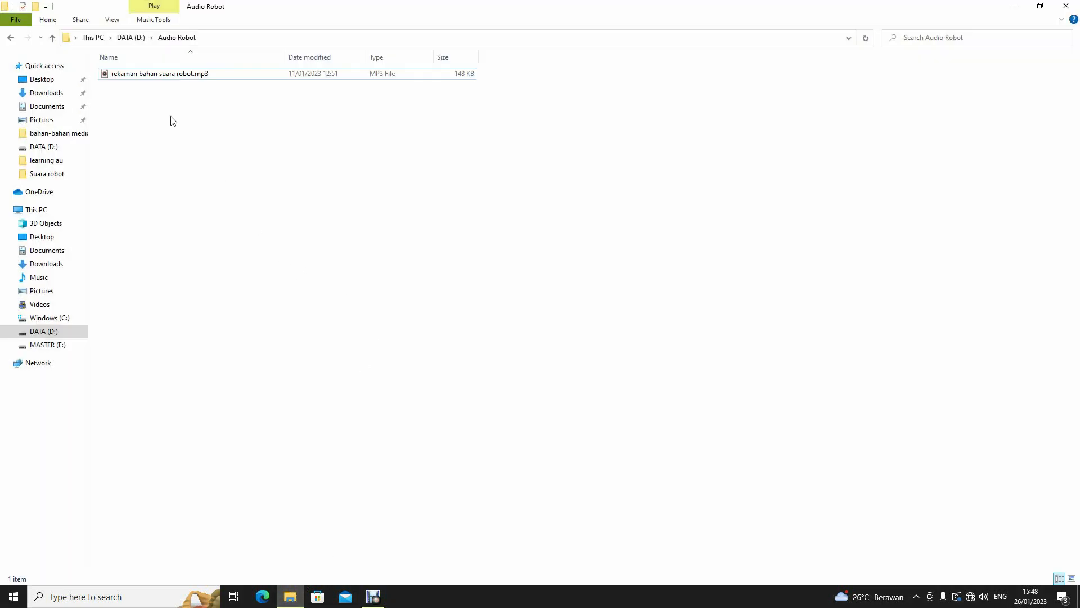
click(147, 79)
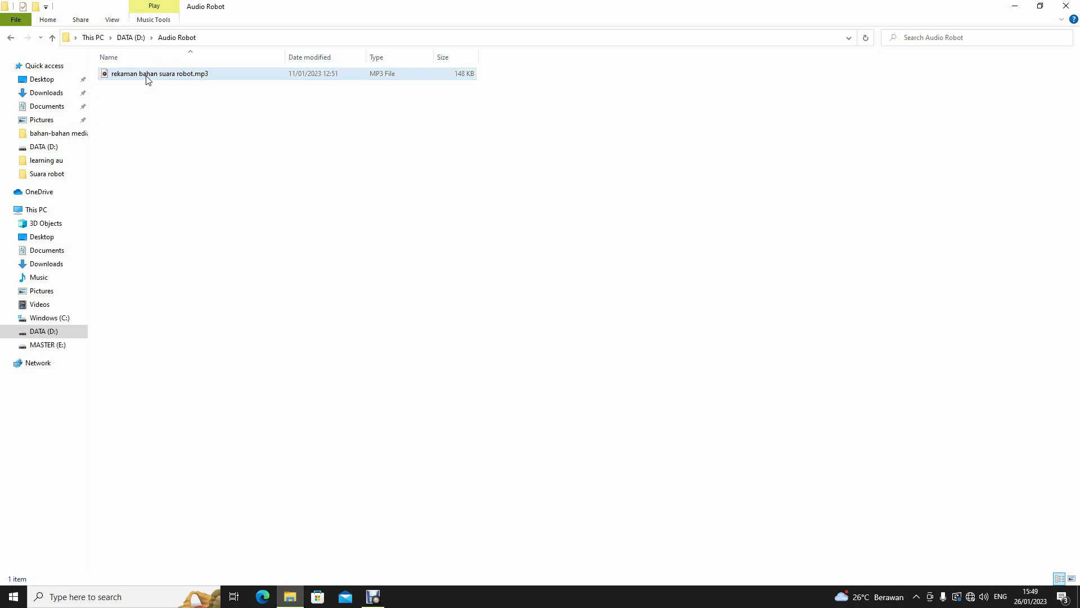
double_click(147, 79)
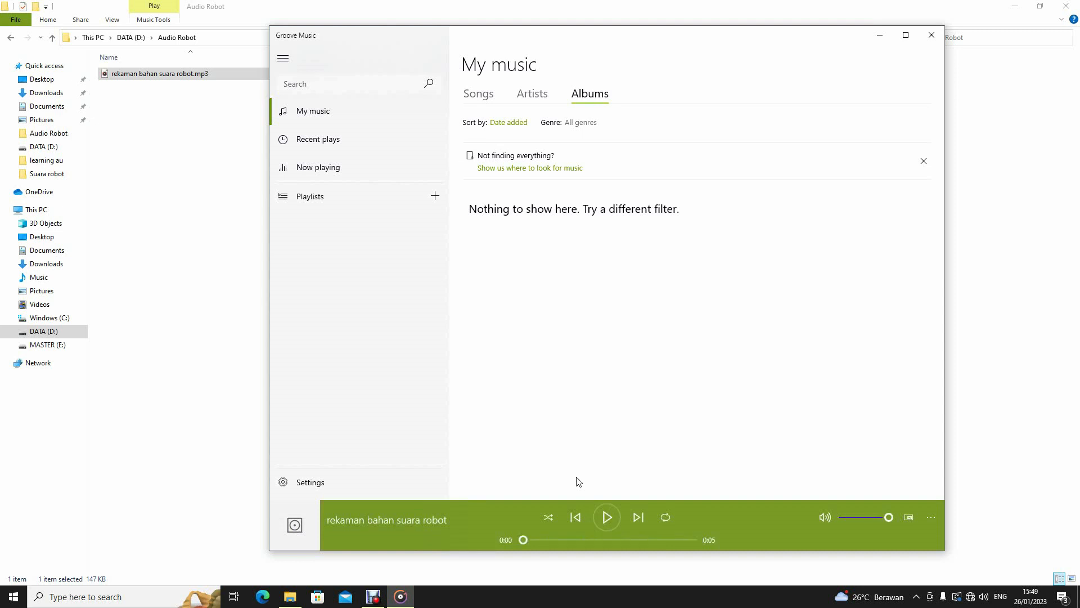
click(932, 35)
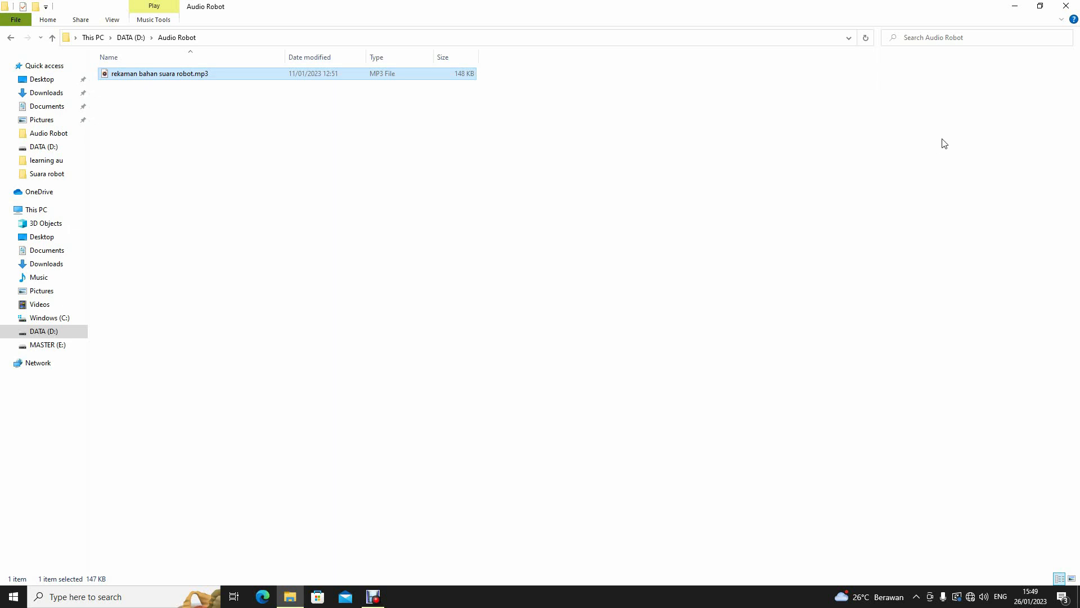
click(1015, 8)
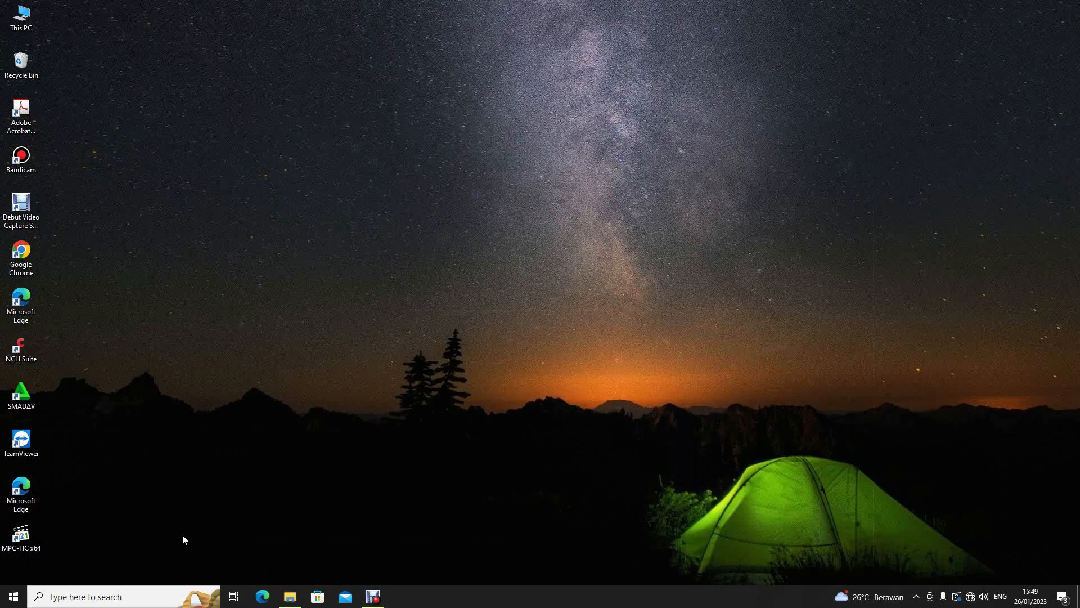
Launch Adobe Audition CS6
key(super)
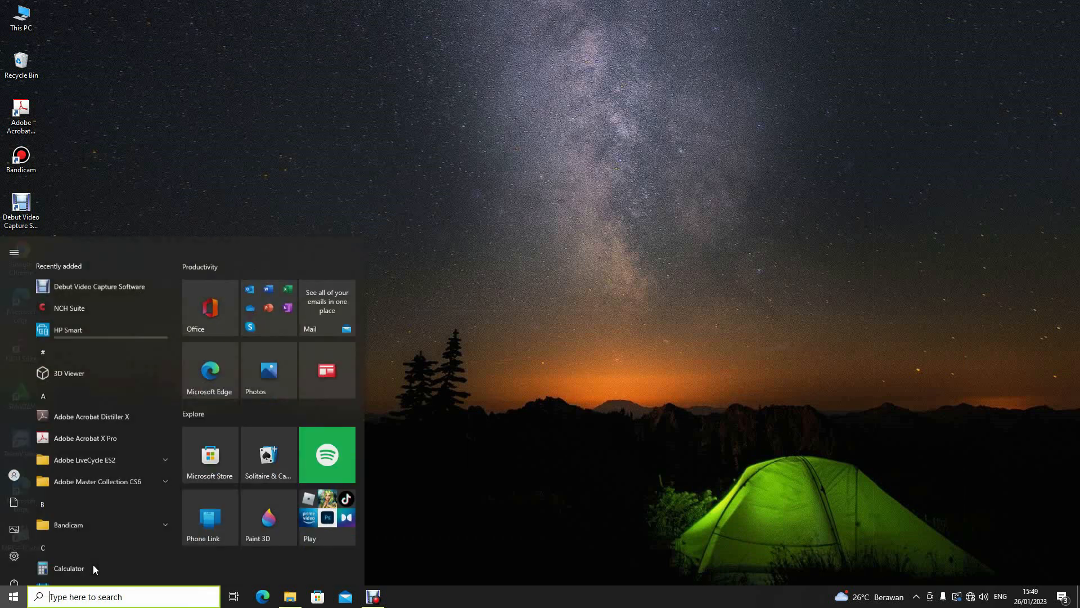
text(a)
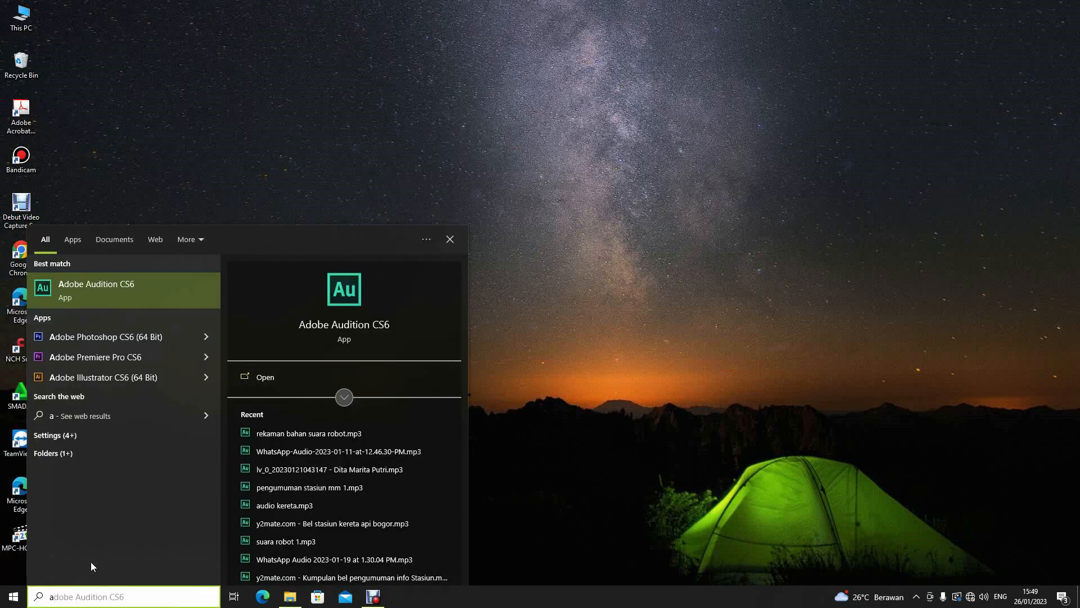
click(127, 299)
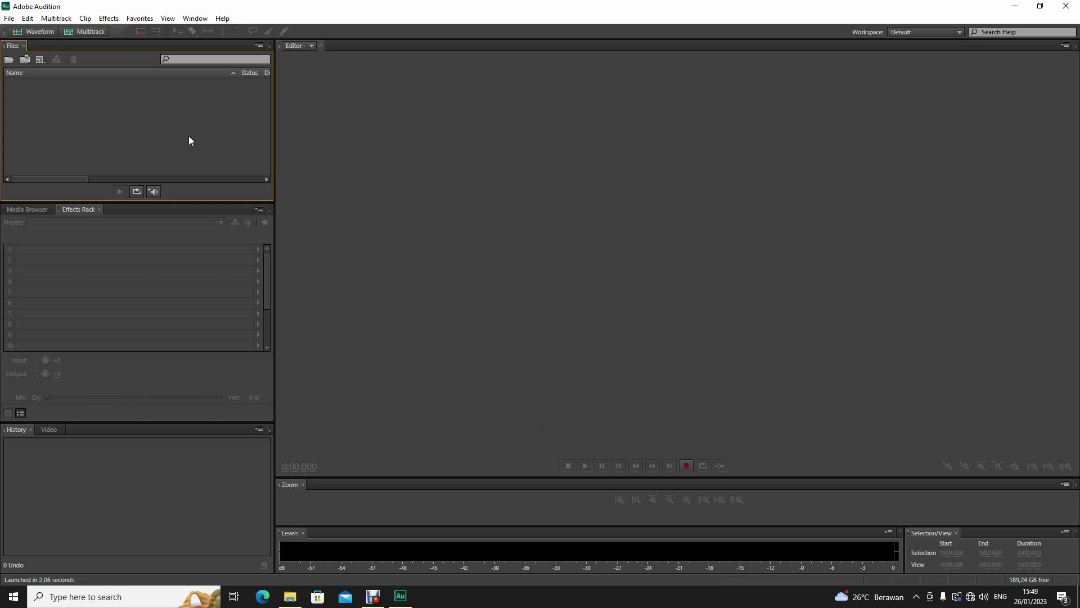
Open rekaman bahan suara robot.mp3 from the Audio Robot folder on the DATA (D:) drive
key(ctrl+o)
drag(187, 90, 318, 90)
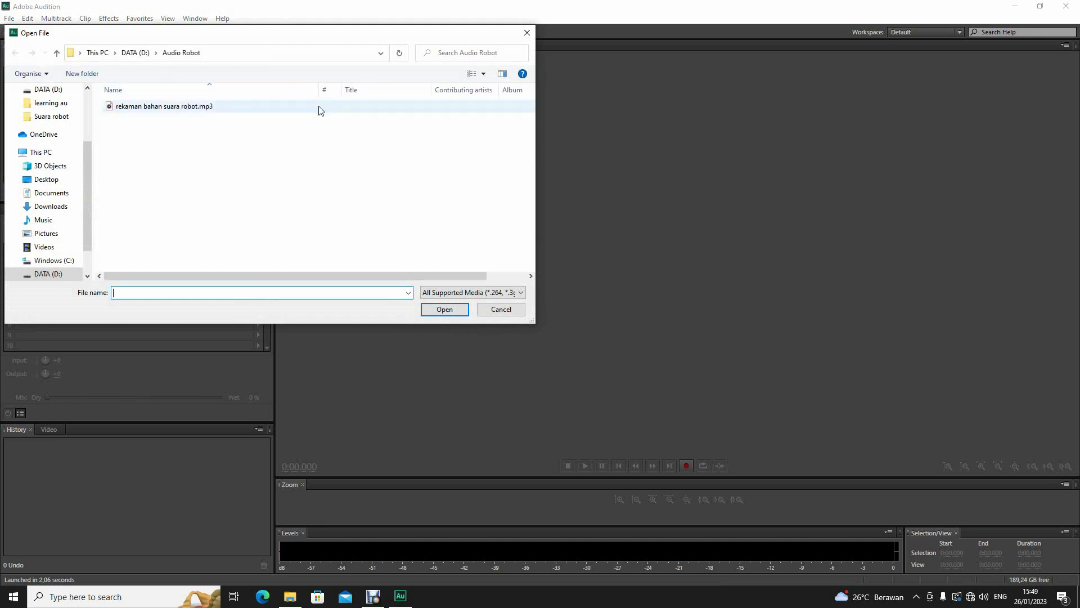
click(187, 108)
click(442, 310)
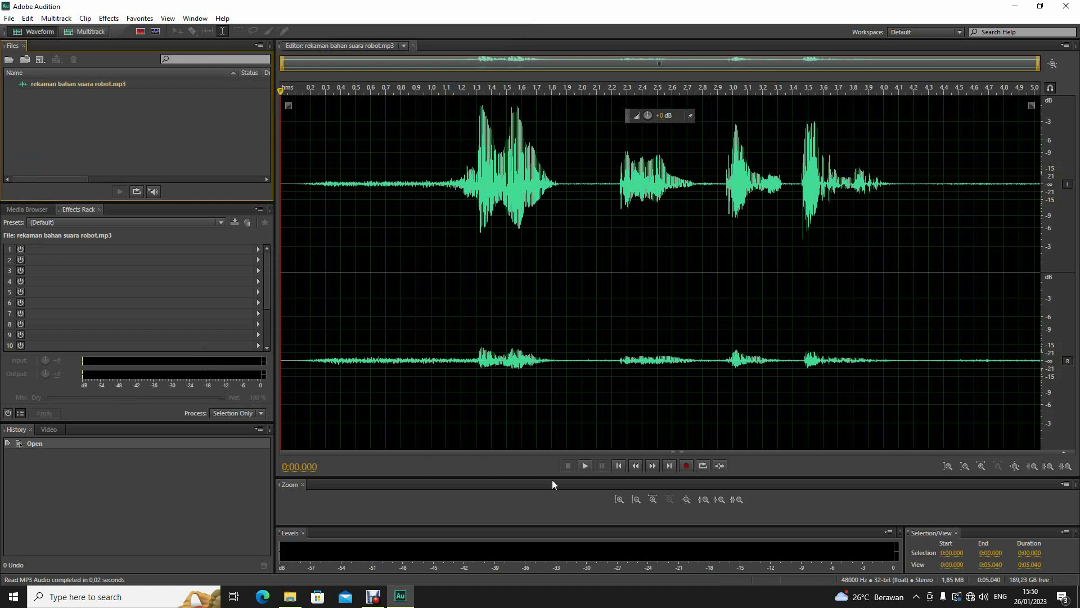
Play the recording in full, with only the left channel and with only the right channel, re-enabling both channels
click(587, 467)
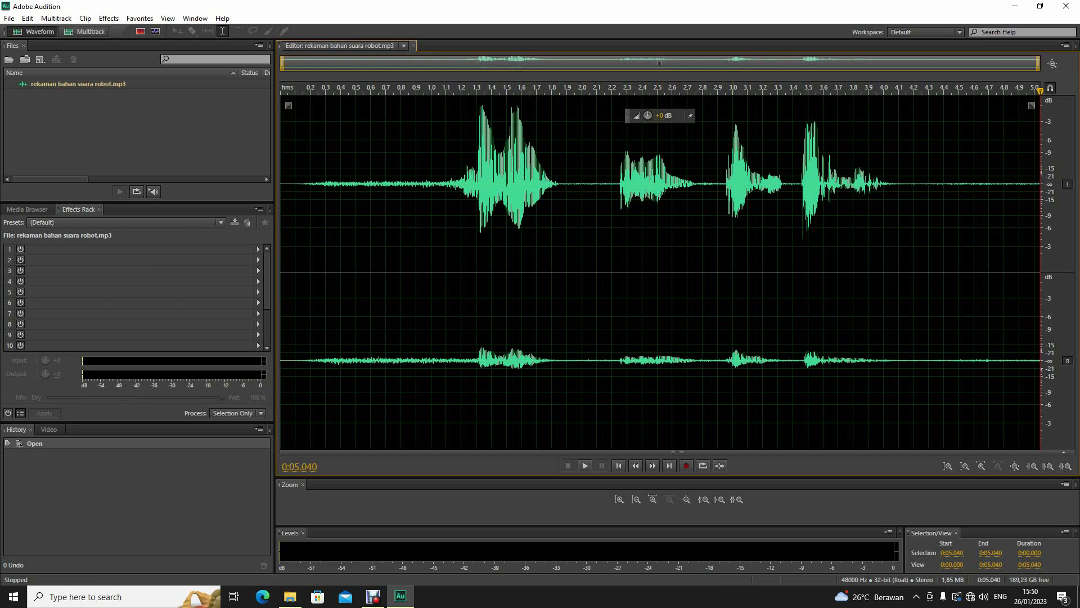
click(1070, 363)
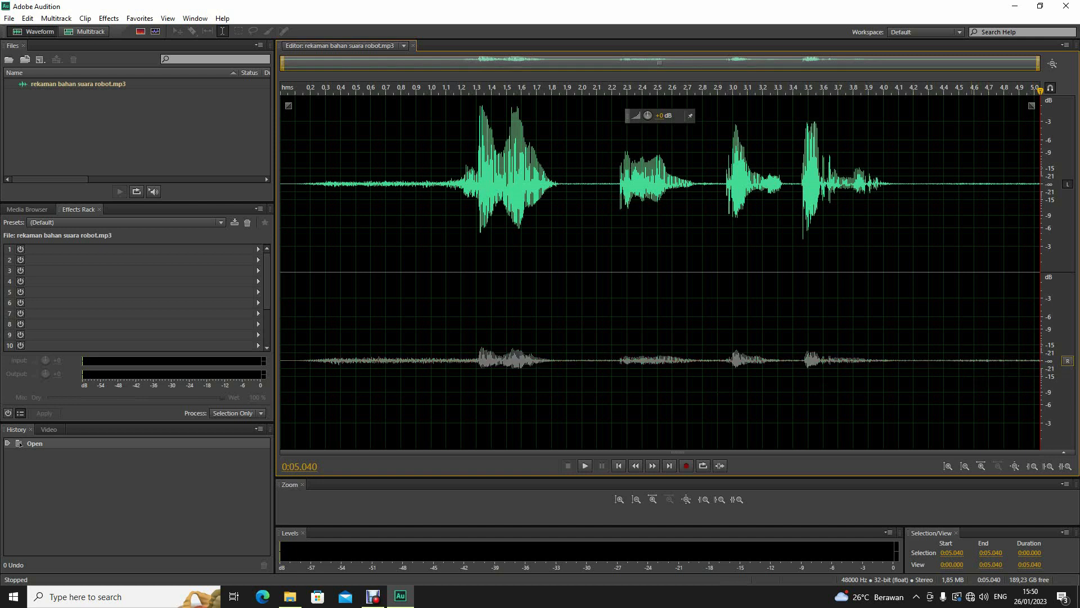
click(584, 464)
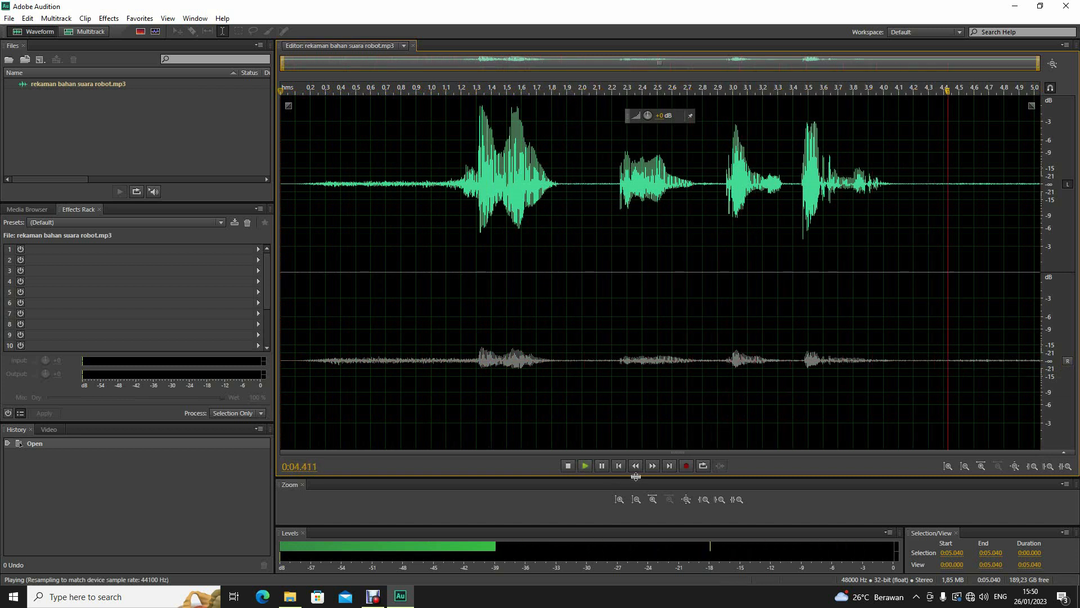
click(1067, 360)
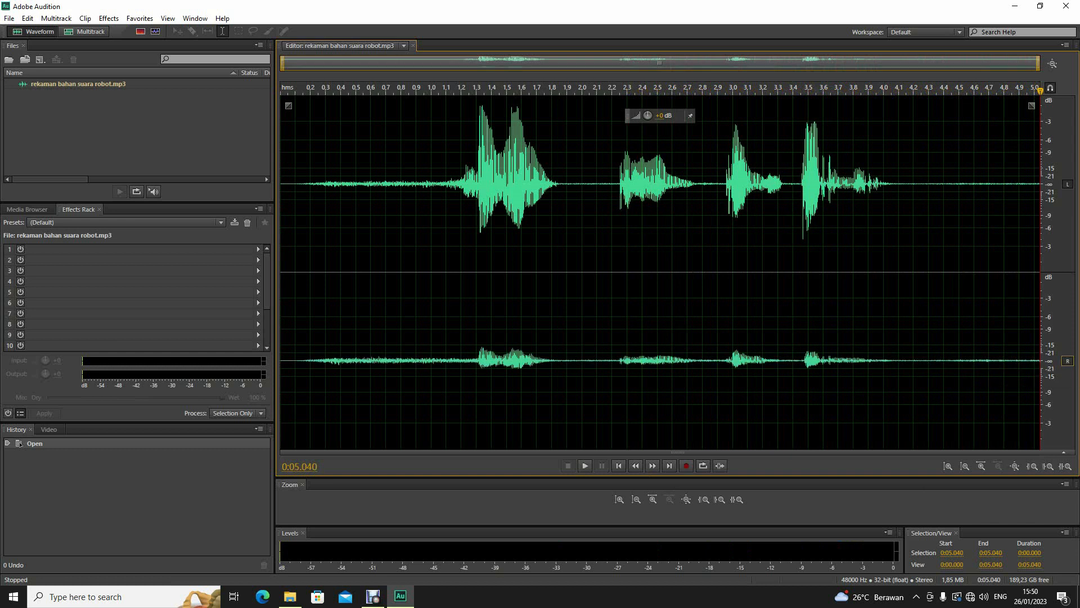
click(1067, 184)
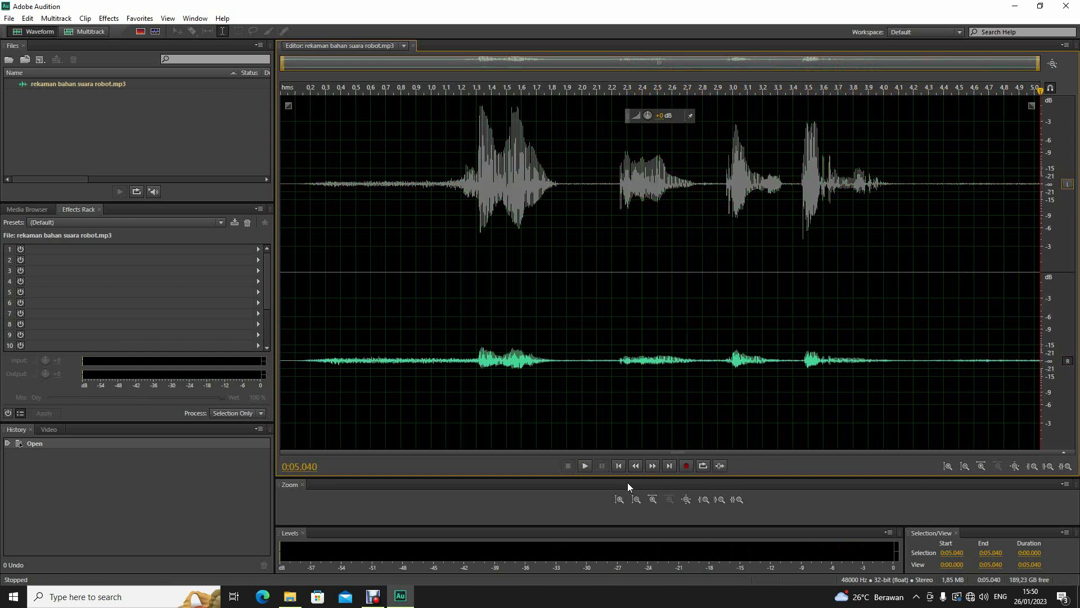
click(586, 465)
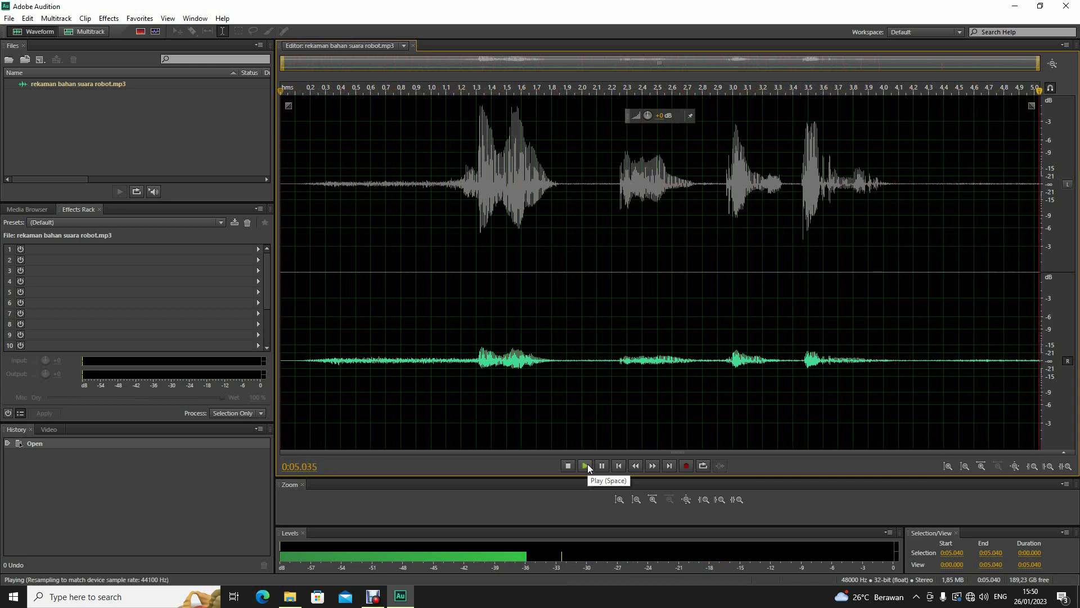
click(1067, 184)
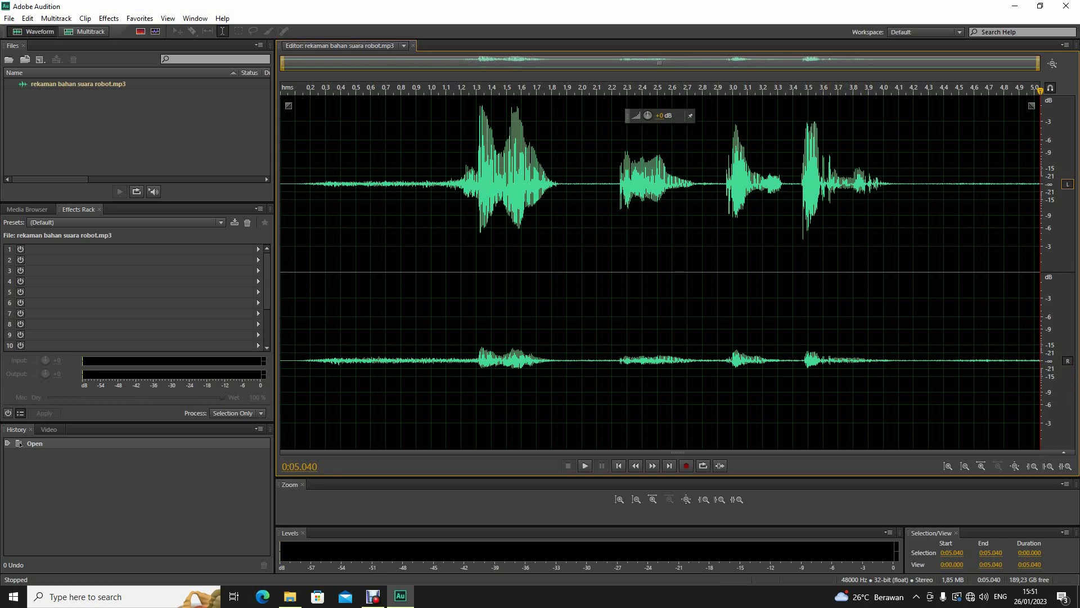
Disable the right channel and copy the entire left channel's audio
click(1067, 361)
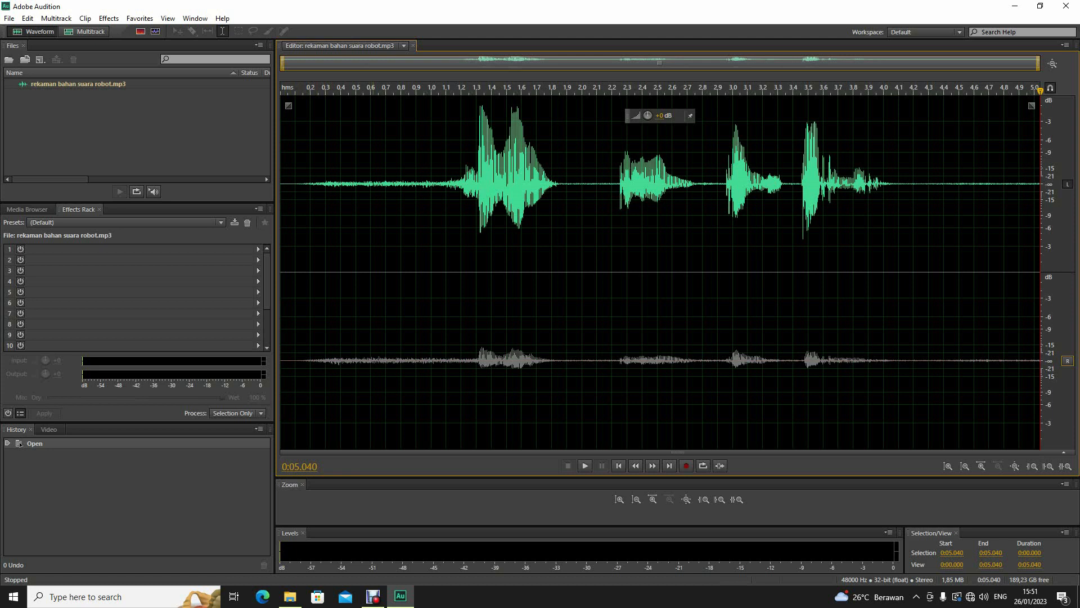
double_click(370, 264)
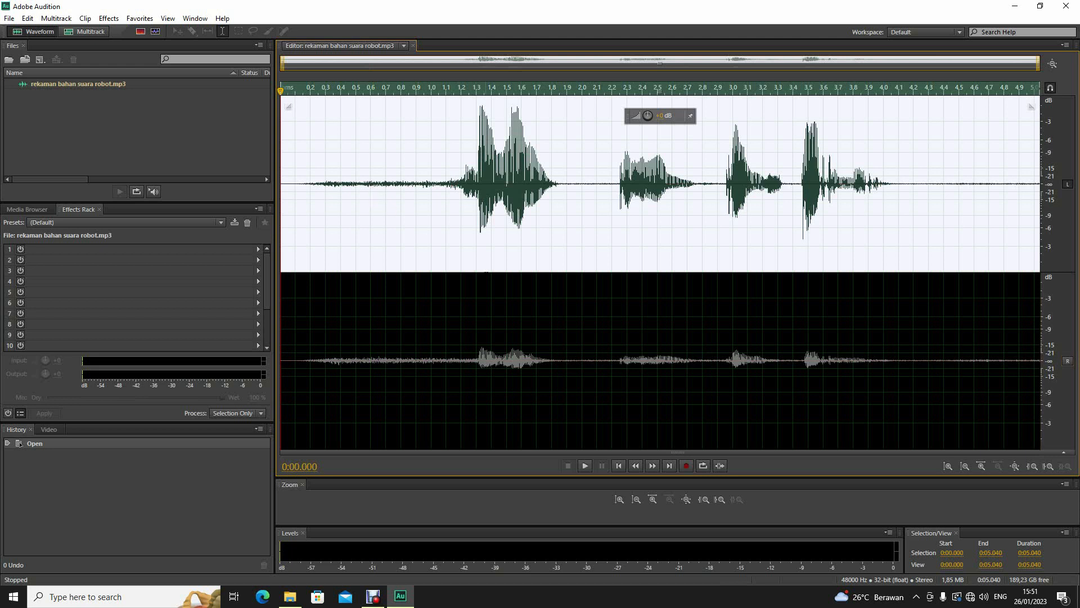
right_click(542, 177)
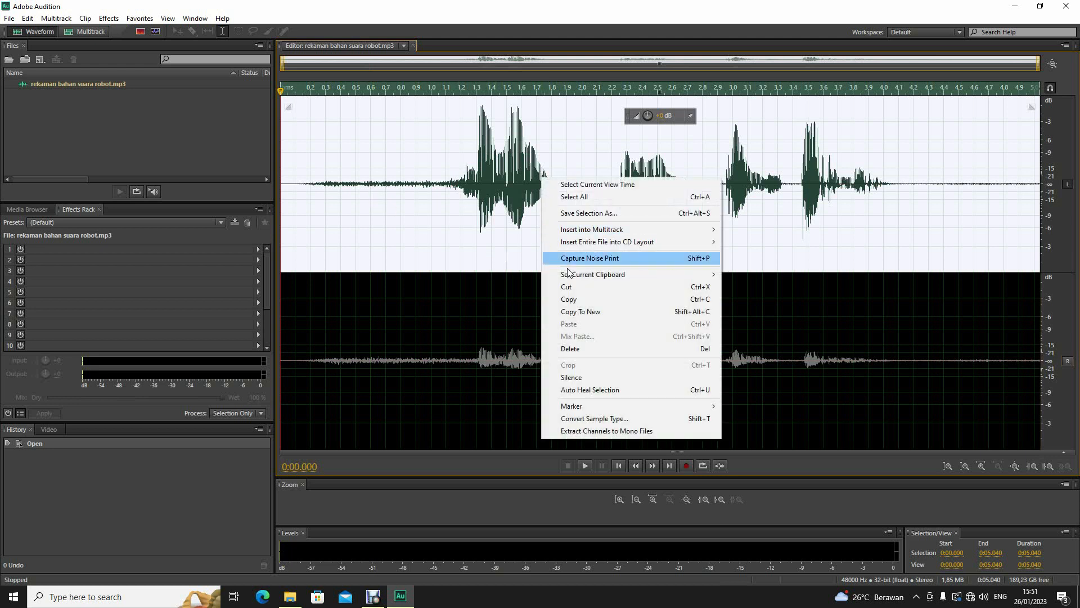
click(570, 299)
click(763, 225)
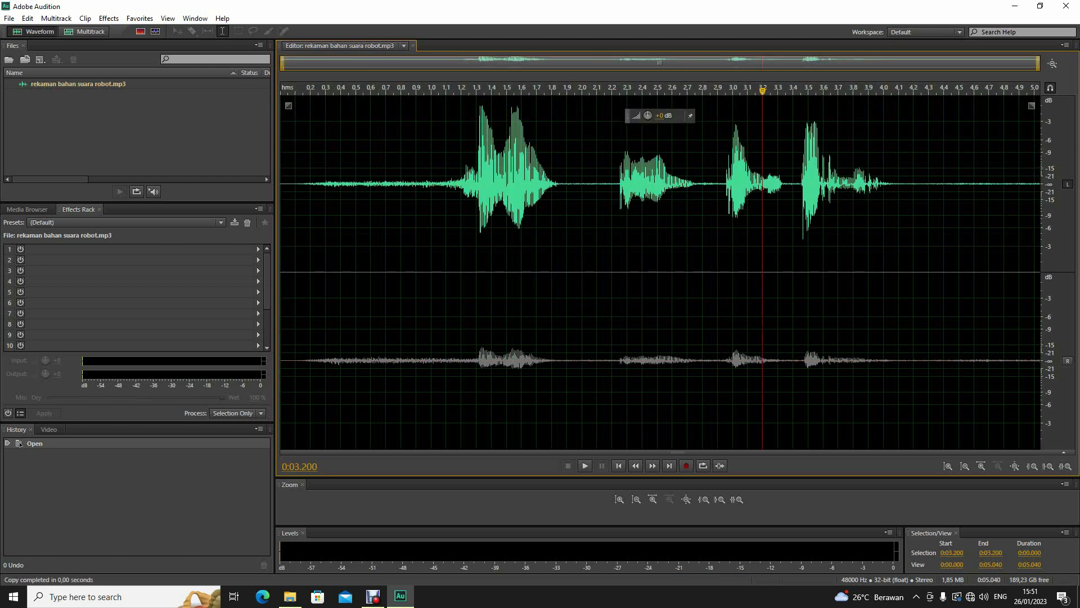
With only the right channel enabled, paste the copied audio over its entire length, and re-enable the left channel
click(1068, 185)
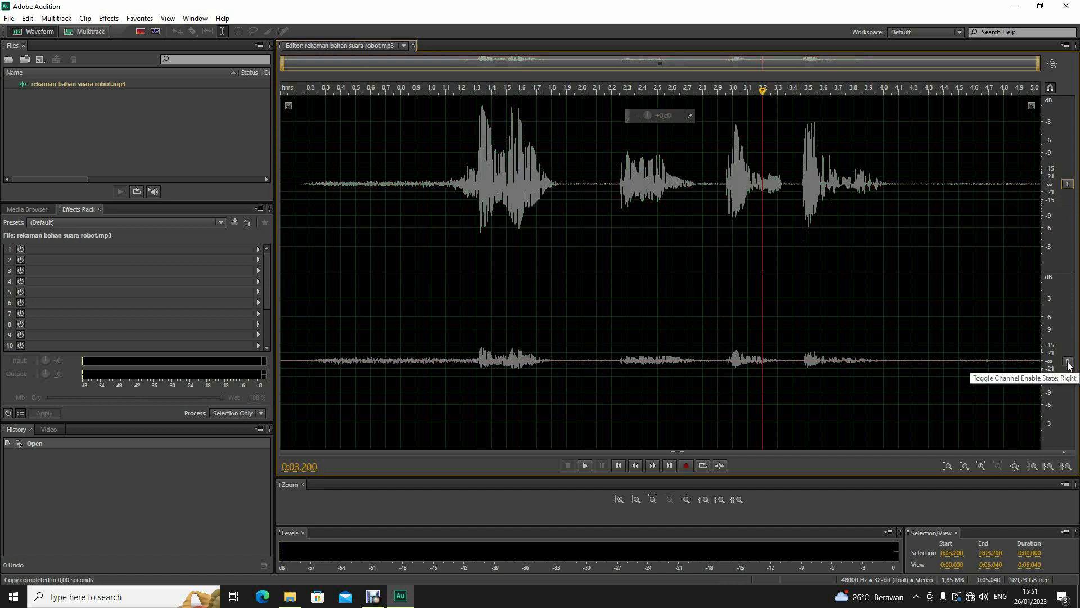
click(1068, 362)
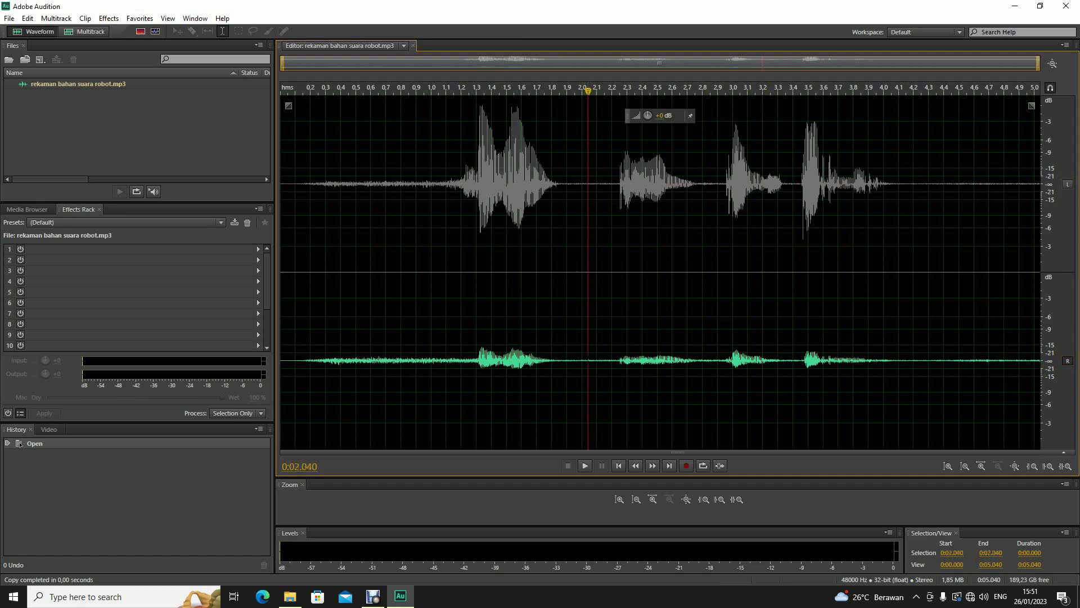
double_click(588, 359)
right_click(610, 327)
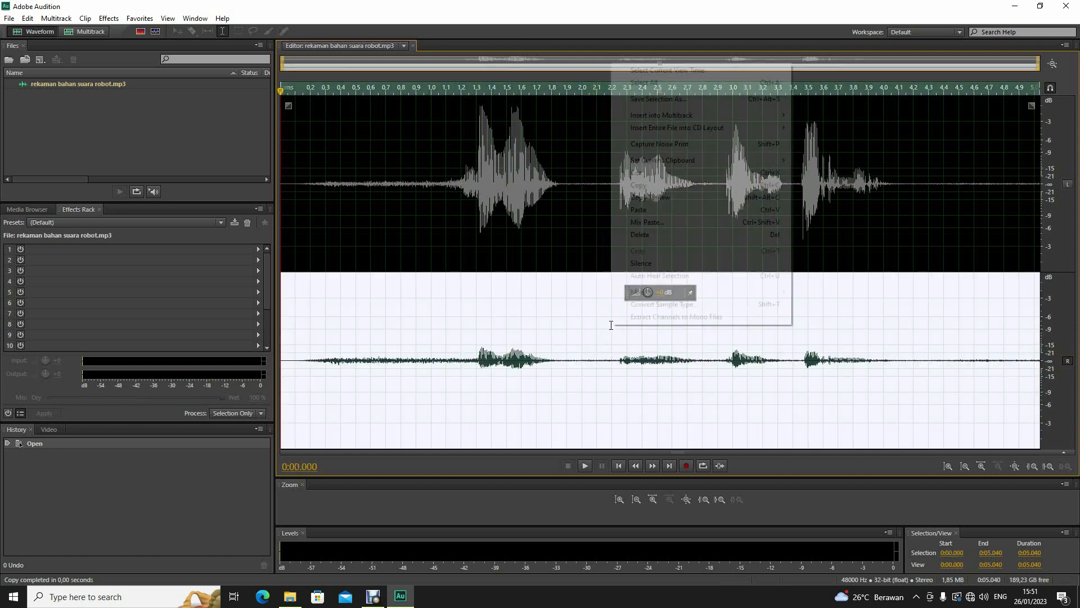
click(668, 211)
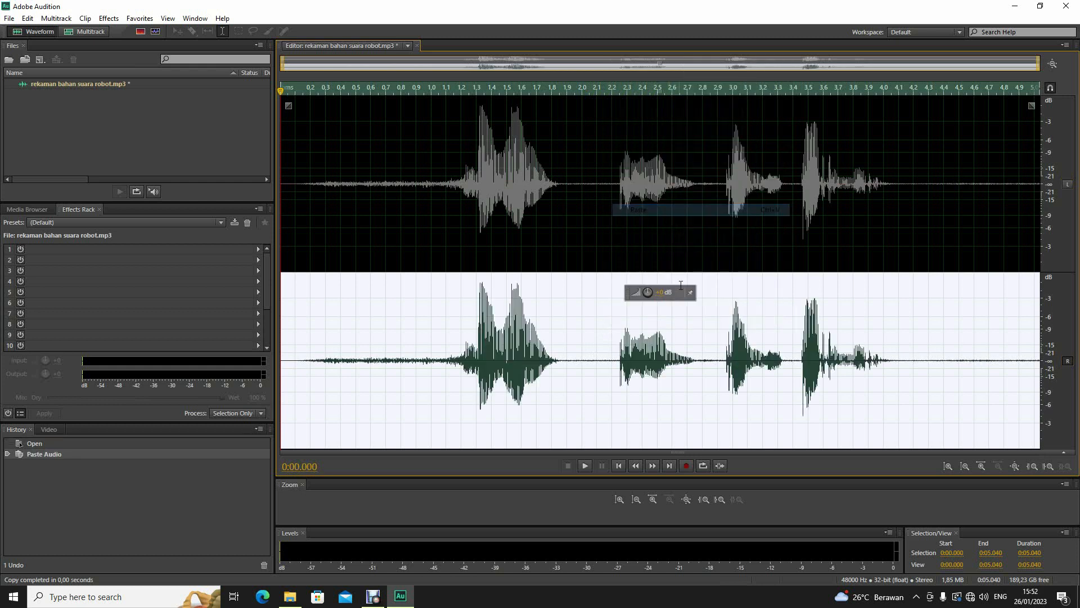
click(853, 349)
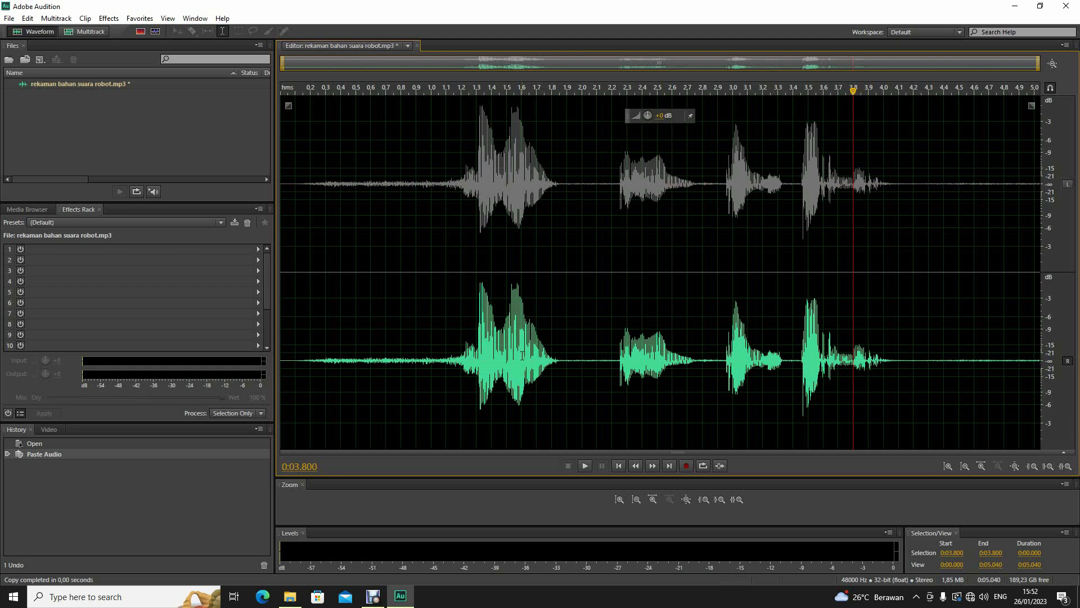
click(1067, 188)
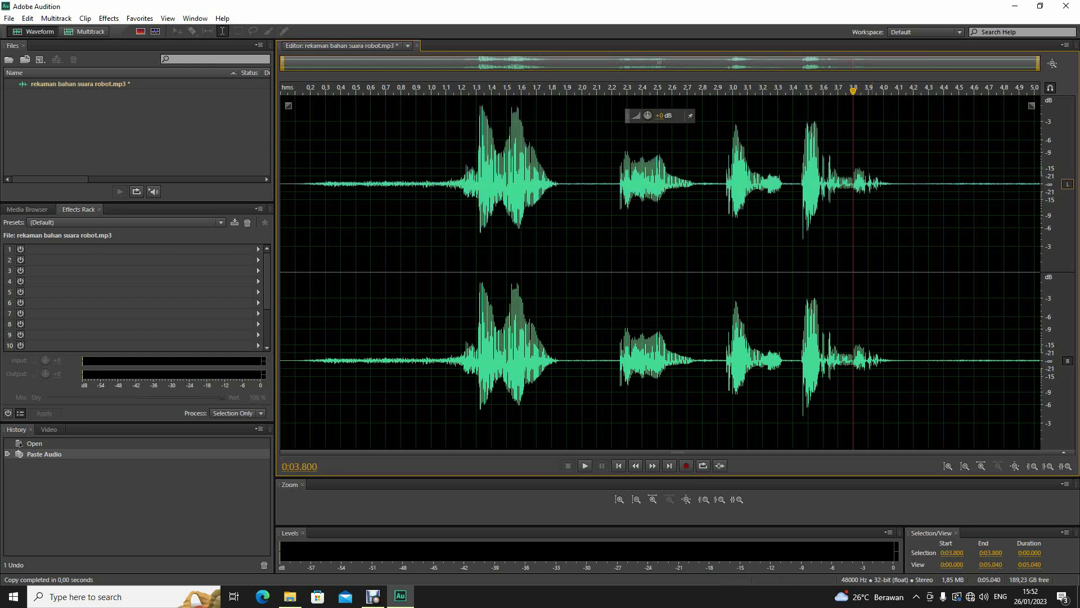
Play the recording from the start with both channels enabled to check the sound
click(320, 118)
key(space)
key(space)
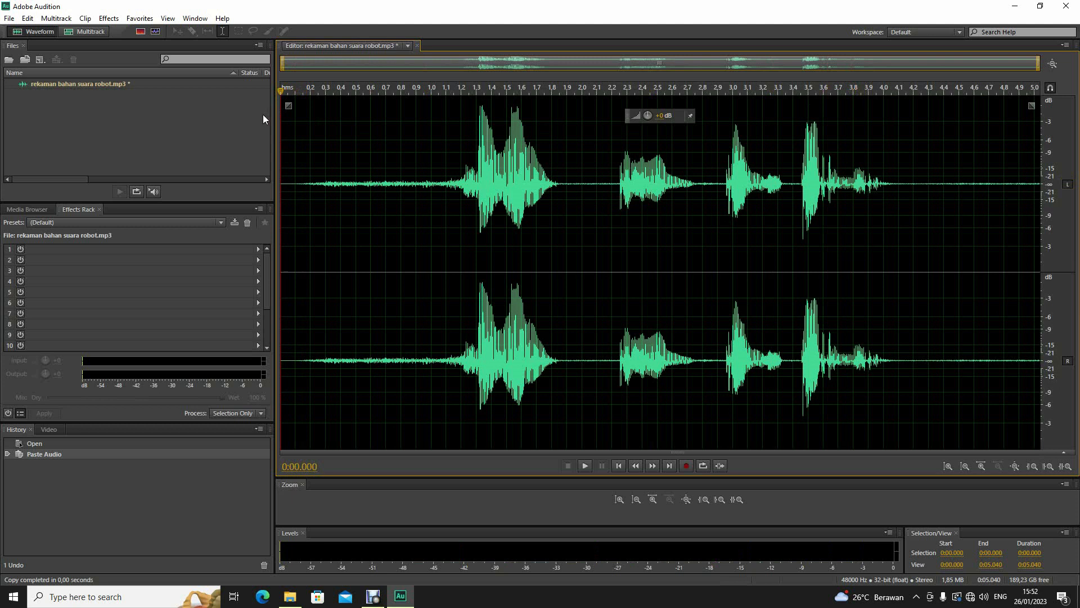
click(586, 467)
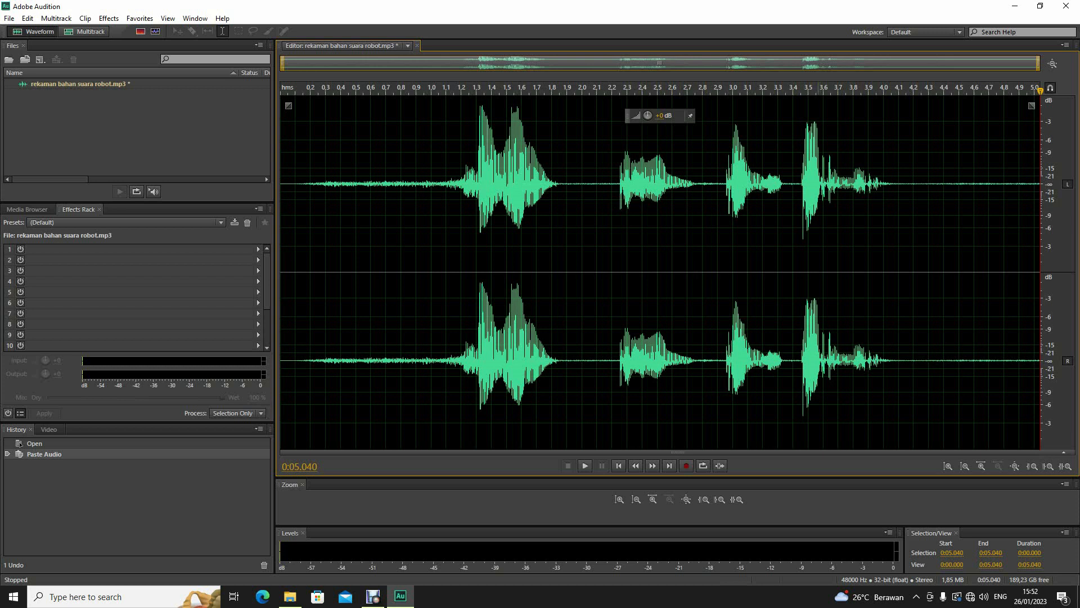
click(587, 466)
Examine the low-level noise between about 0.24 and 1.0 seconds, and return the playhead to the start
click(461, 225)
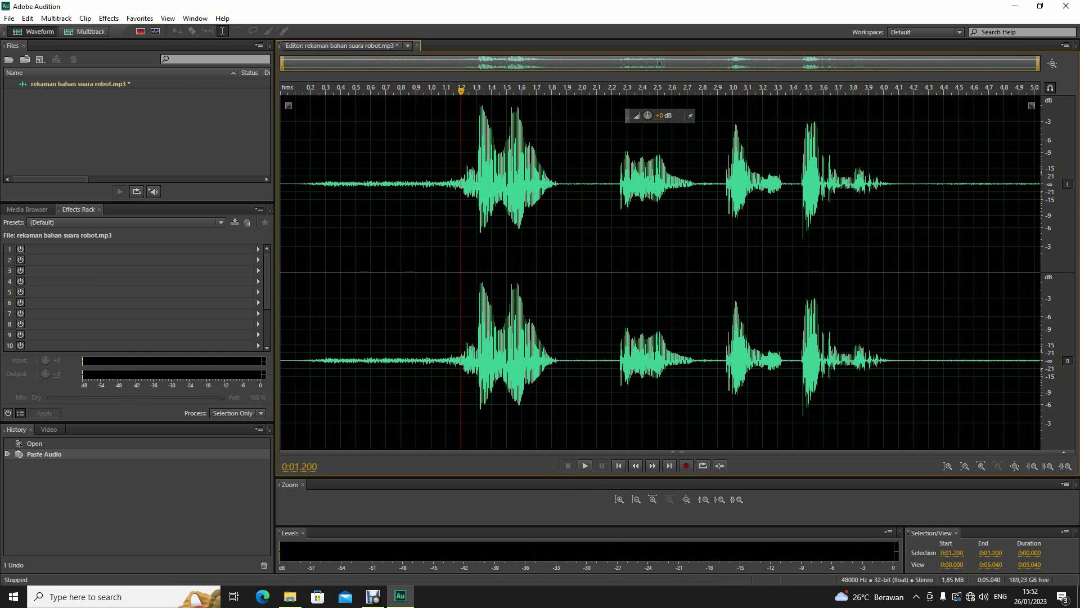
click(303, 225)
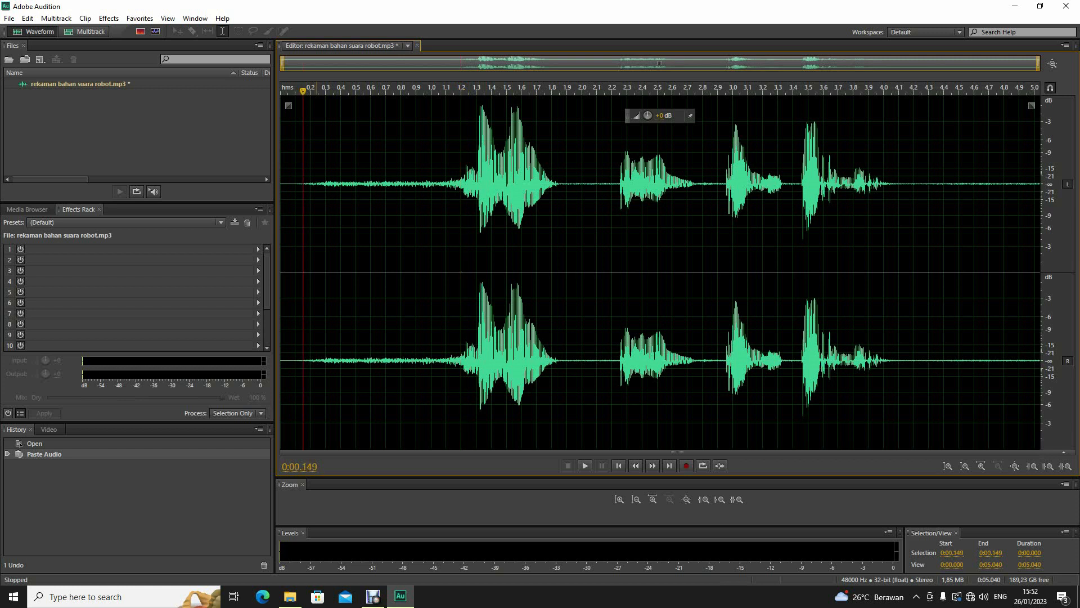
drag(317, 225, 431, 191)
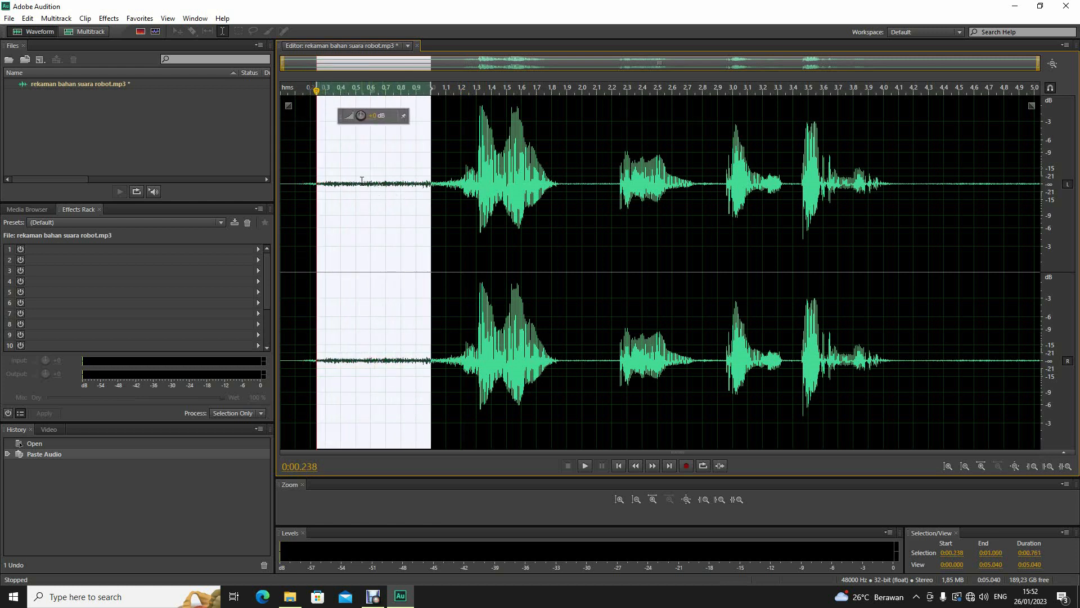
click(353, 185)
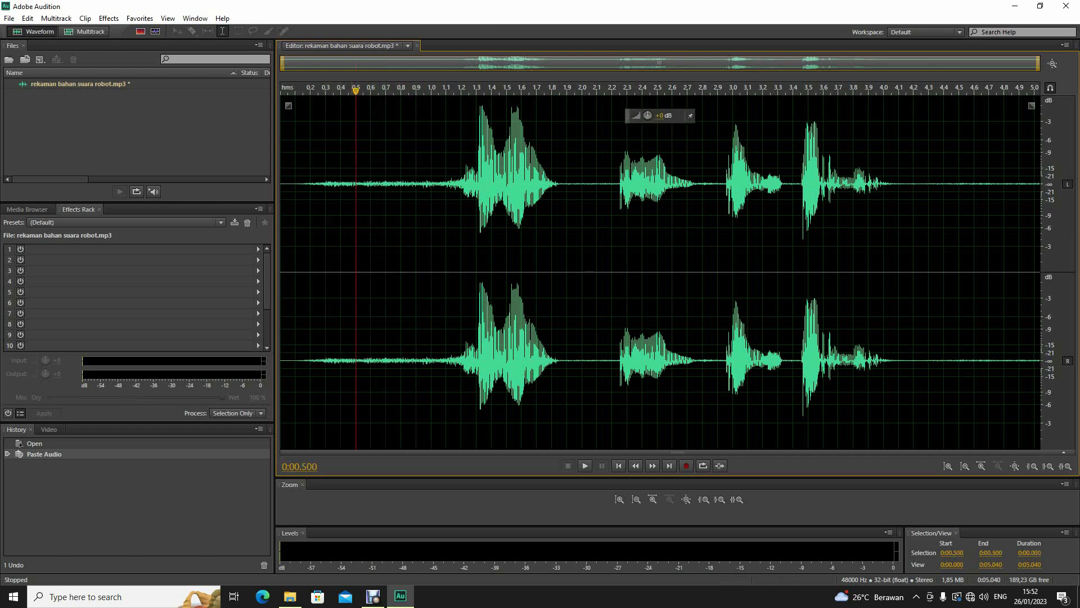
drag(355, 94, 281, 90)
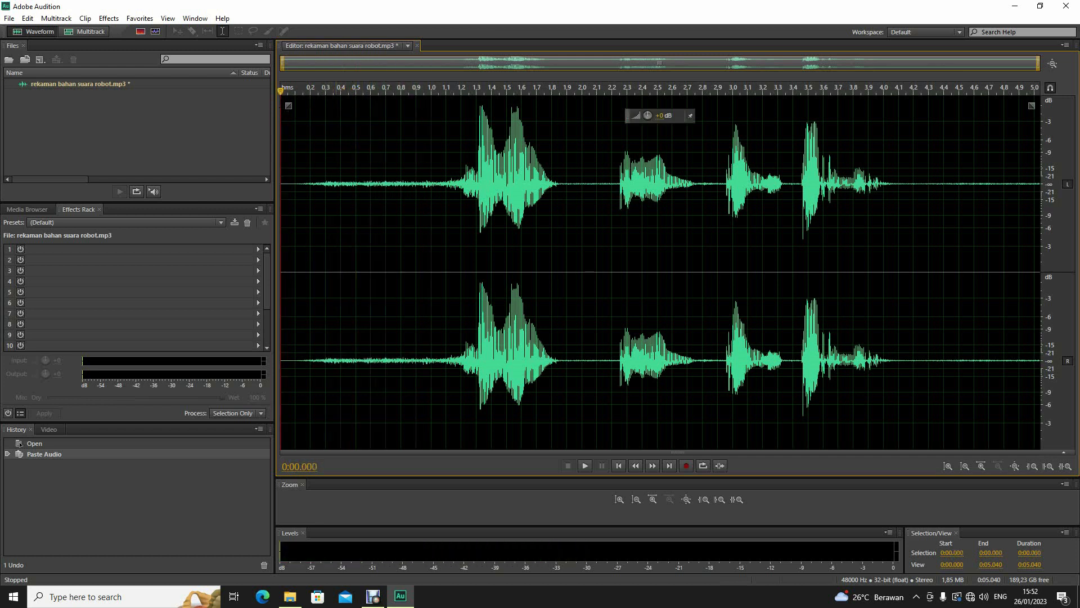
Play the recording through and inspect the low-level noise between about 0.25 and 1.0 seconds
click(586, 467)
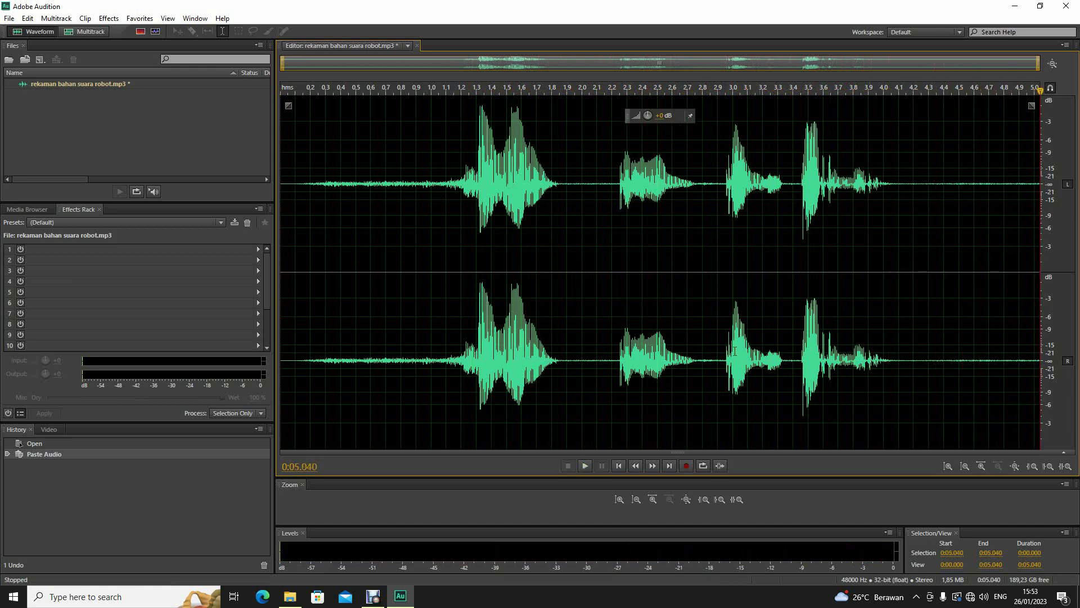
drag(319, 191, 430, 192)
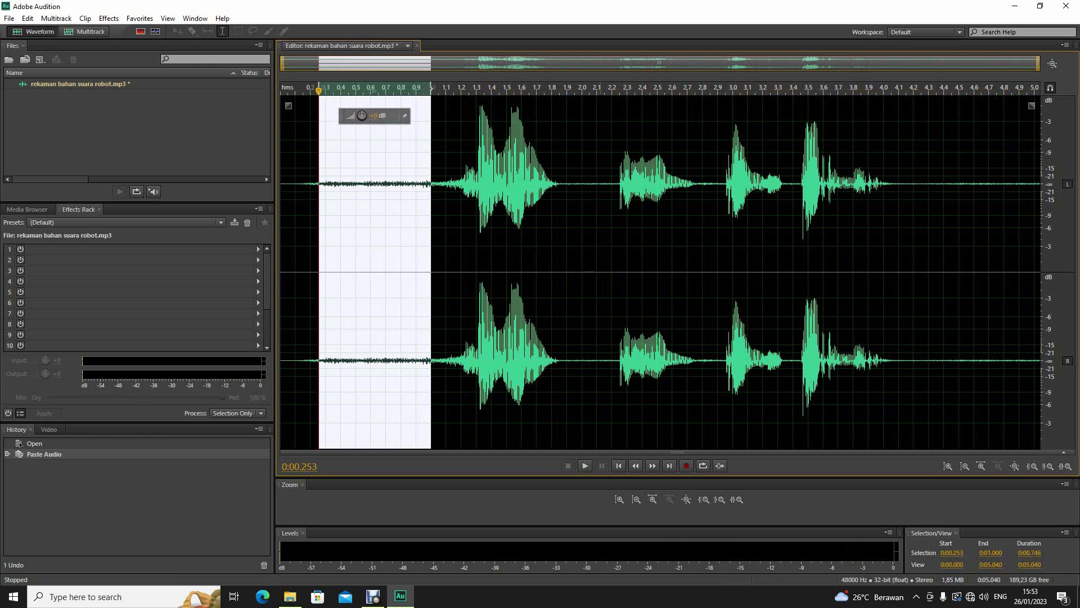
click(597, 225)
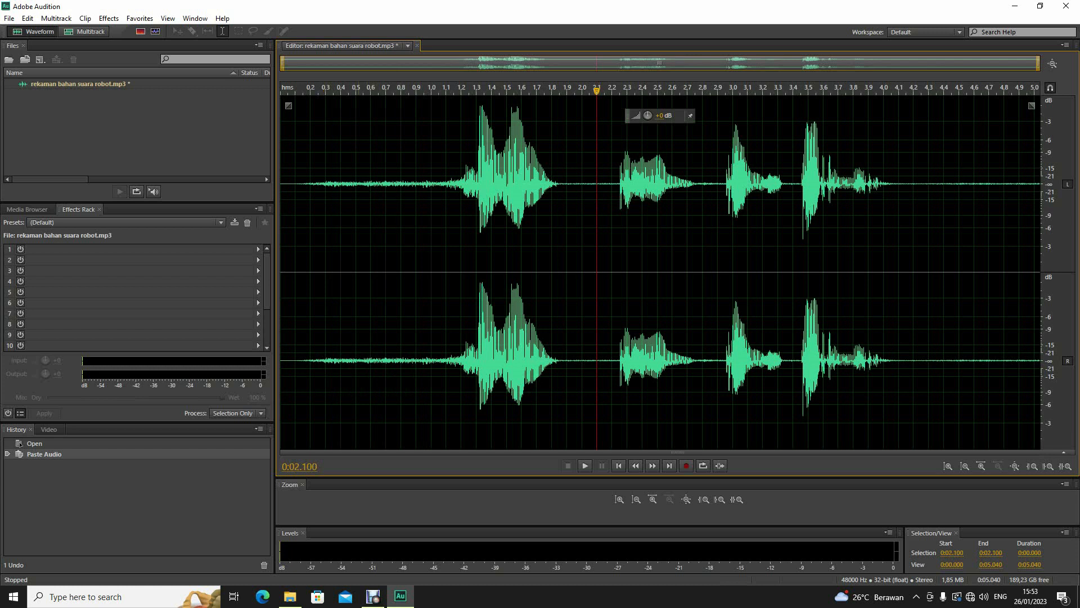
Capture a noise print from the noise-only stretch between about 0.30 and 0.97 seconds in both channels
drag(332, 194, 424, 194)
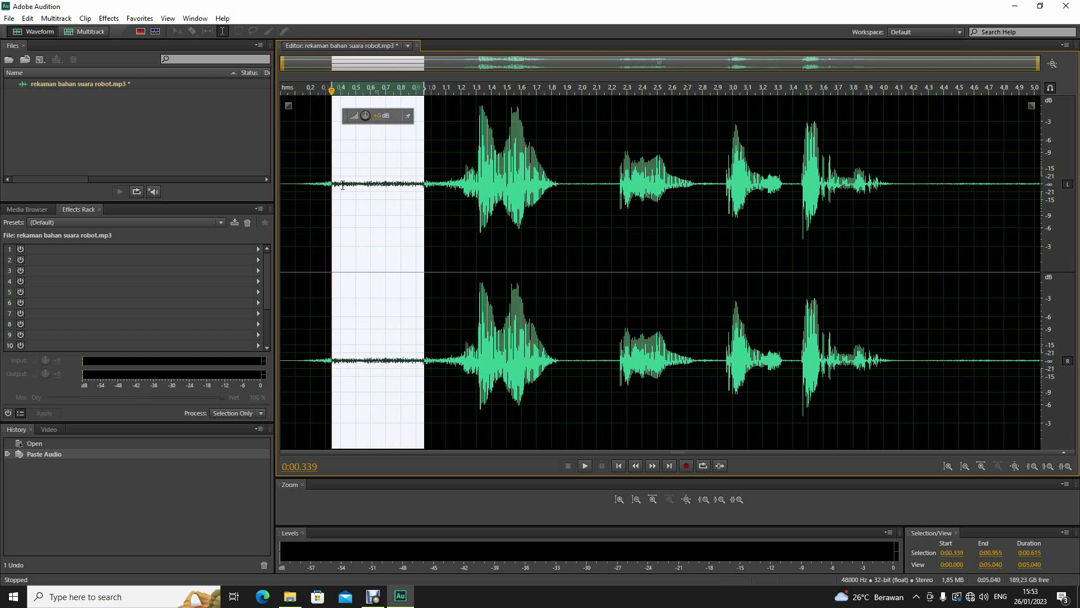
drag(325, 184, 426, 181)
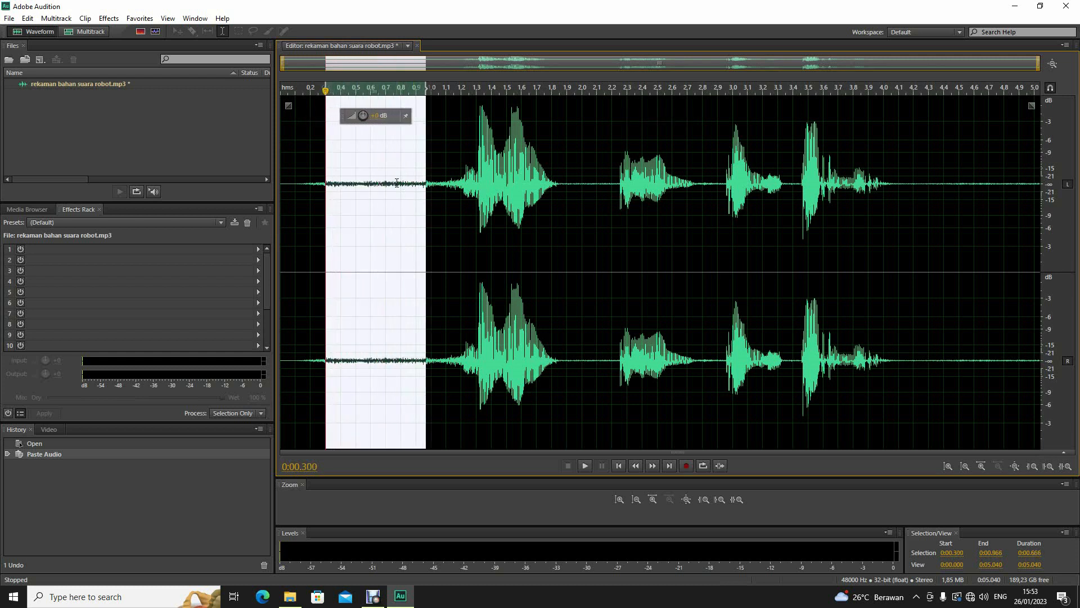
click(110, 21)
mouse_move(148, 222)
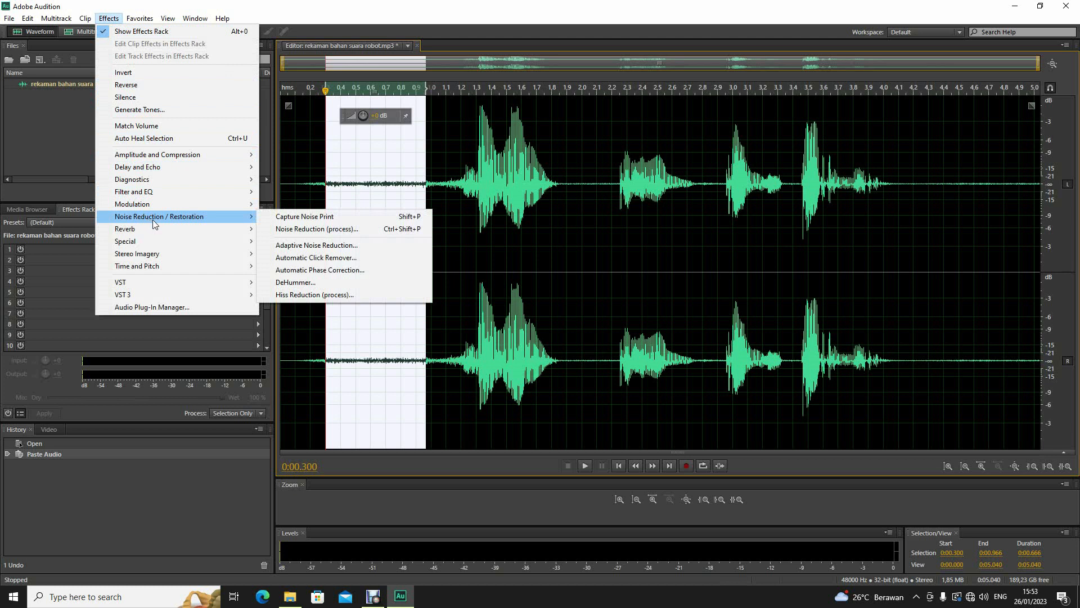
click(298, 219)
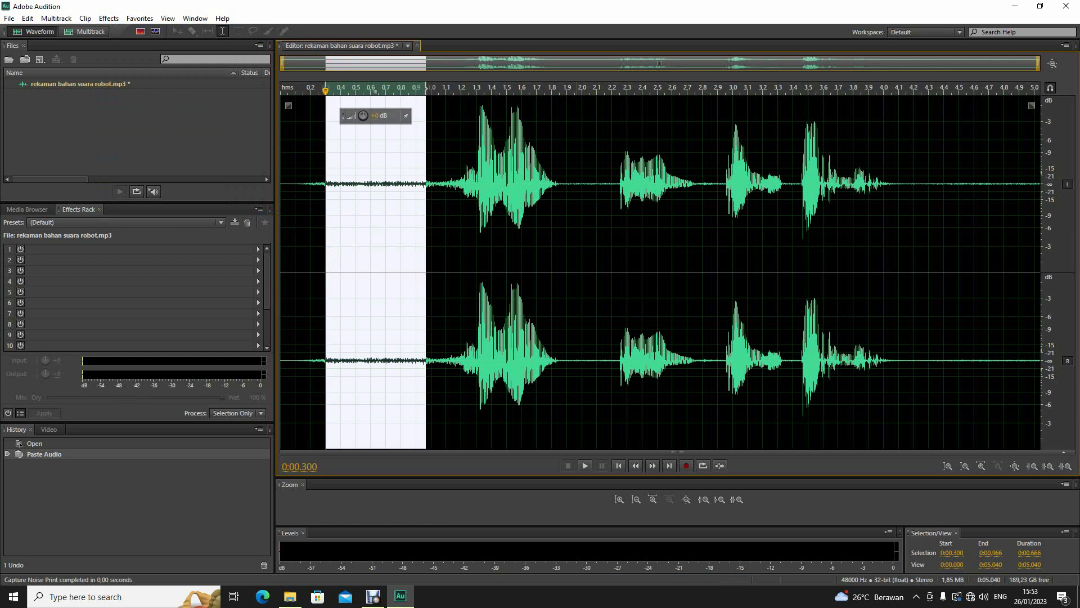
Apply the Noise Reduction process to the entire recording using the captured noise print, with noise reduction set to 99%
key(ctrl+a)
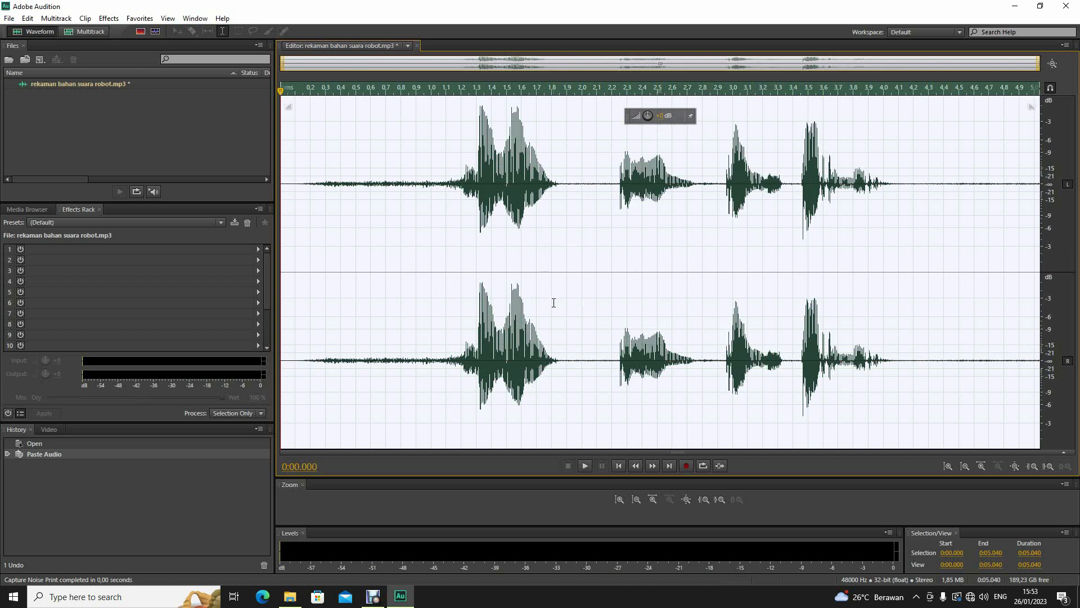
click(110, 20)
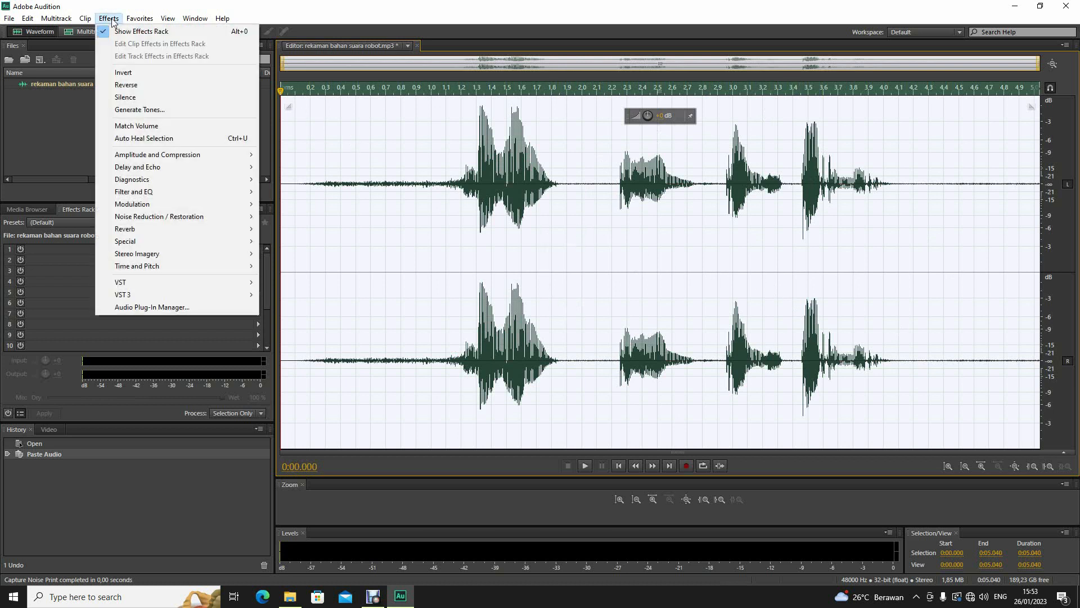
mouse_move(132, 218)
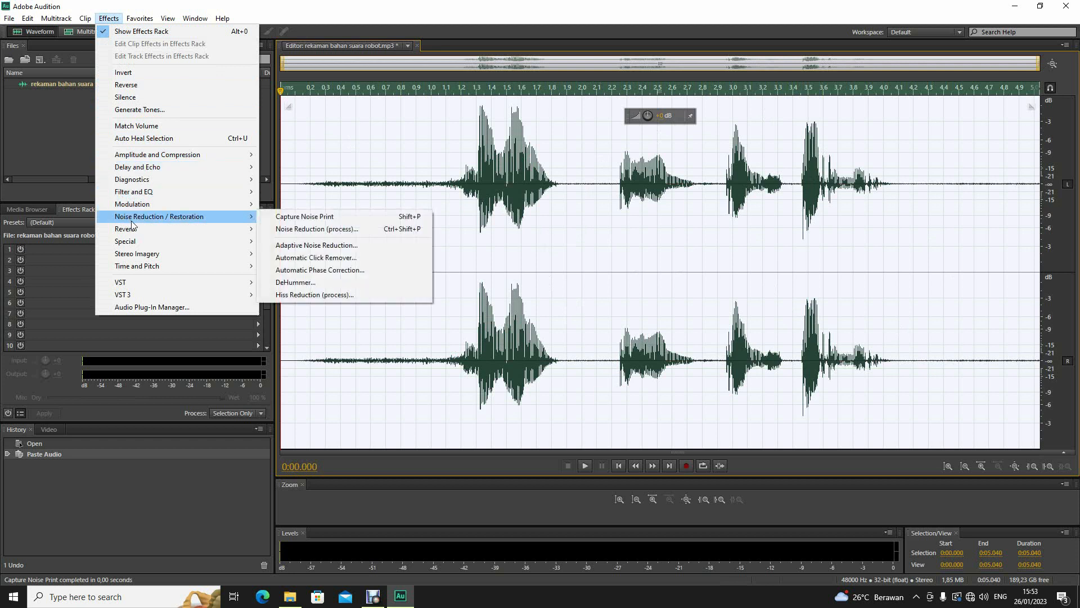
click(292, 231)
drag(566, 135, 525, 113)
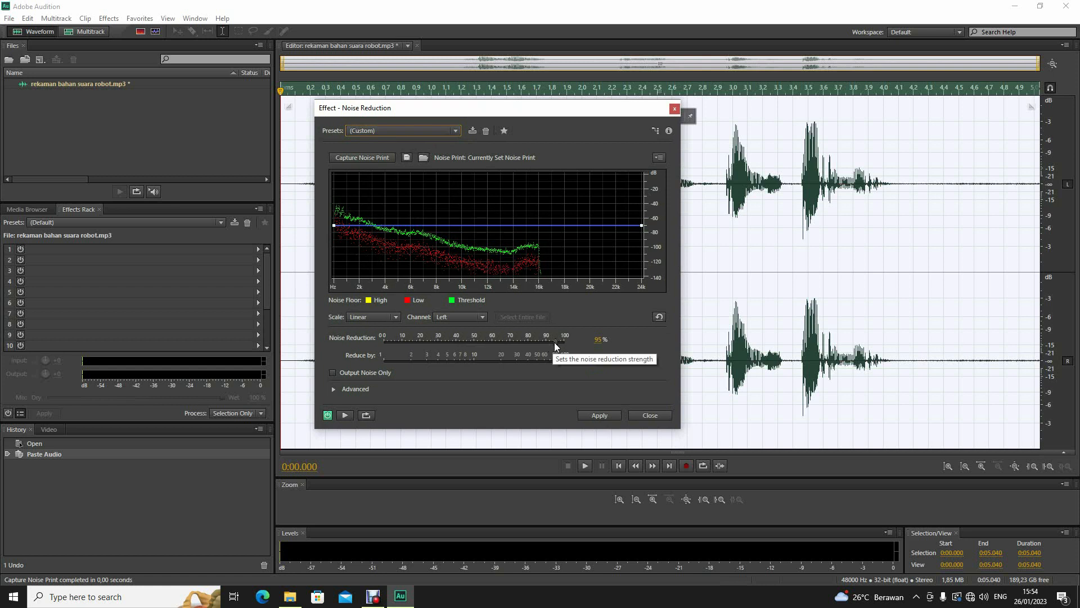
drag(555, 343, 562, 343)
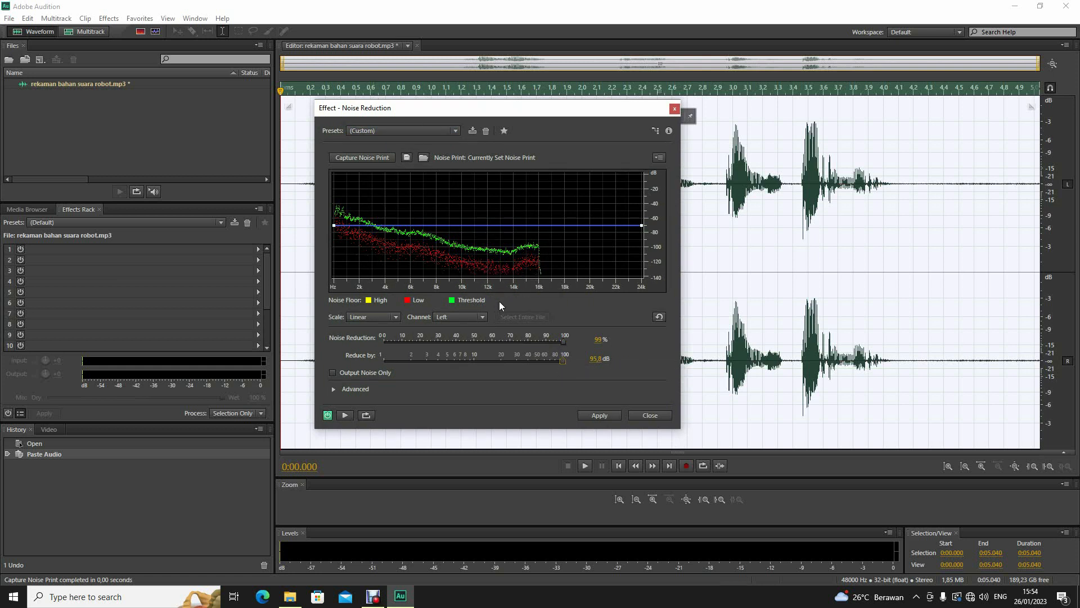
click(598, 415)
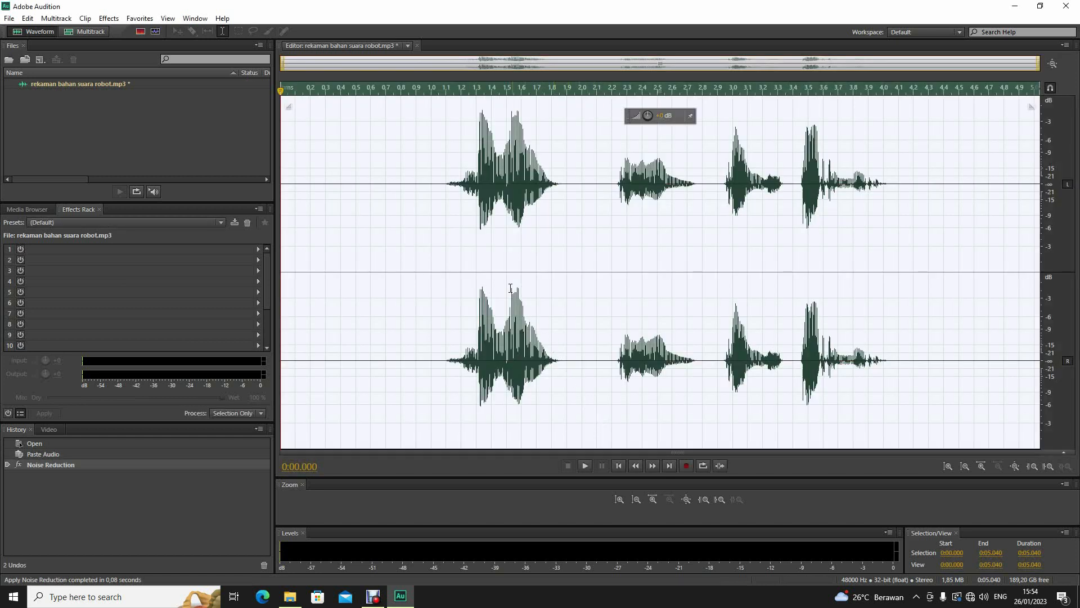
Inspect the silent stretches before, between and after the spoken words for remaining noise
drag(325, 183, 445, 183)
drag(583, 248, 601, 248)
mouse_move(718, 192)
mouse_down()
mouse_move(731, 191)
mouse_move(714, 192)
mouse_up()
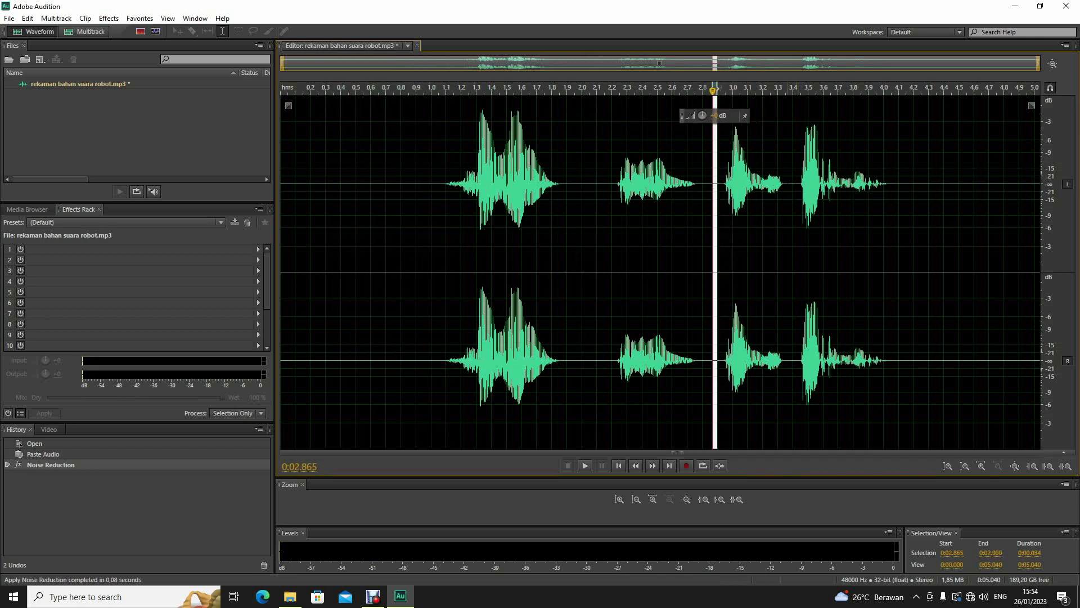
drag(790, 191, 793, 191)
drag(914, 191, 1003, 191)
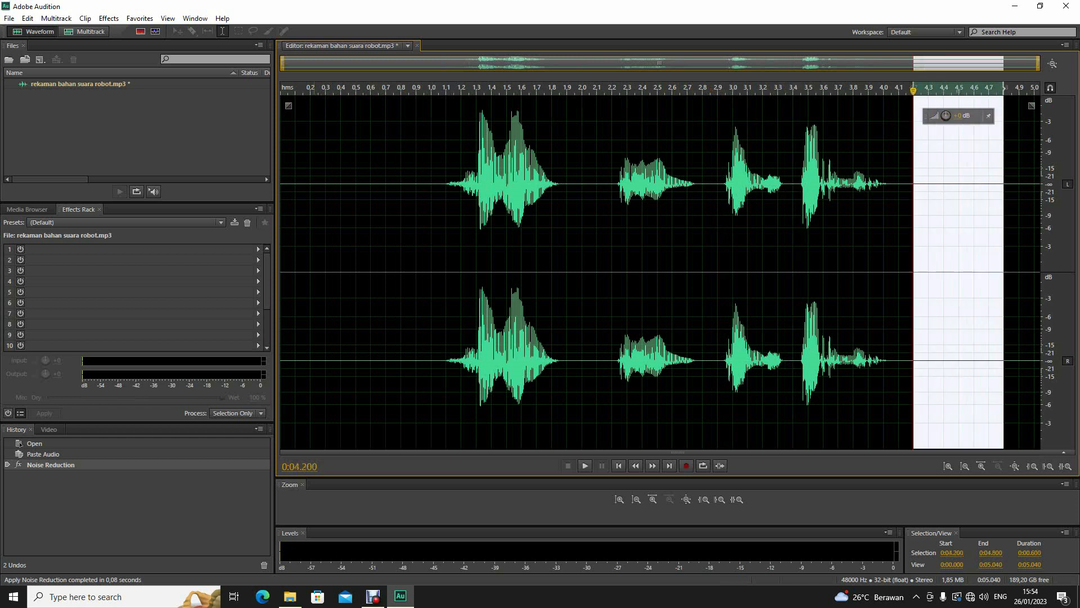
Play the noise-reduced recording from the start to check how it sounds
click(281, 91)
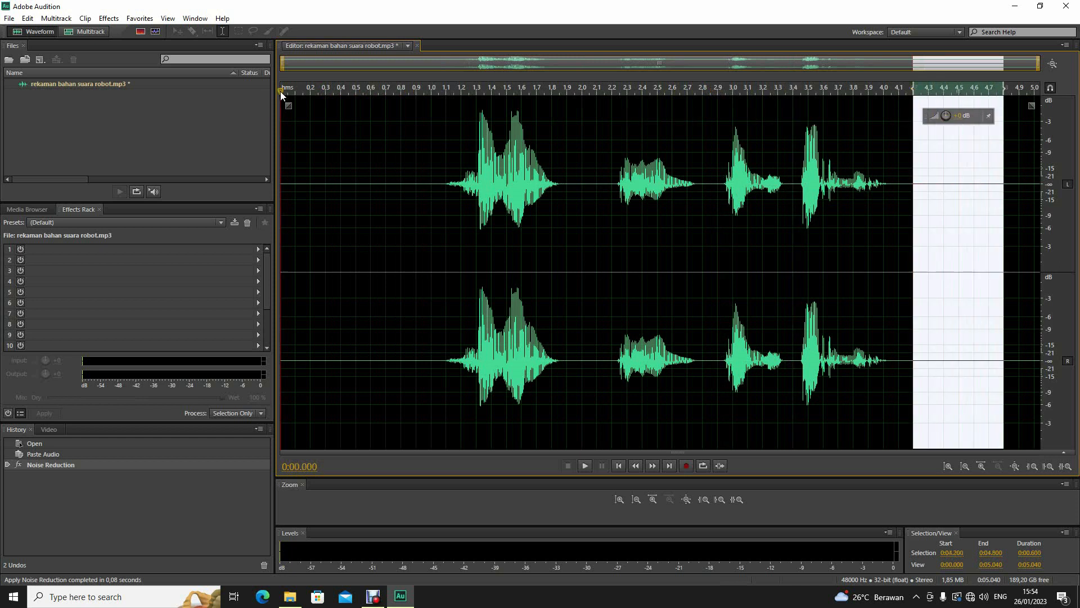
click(584, 465)
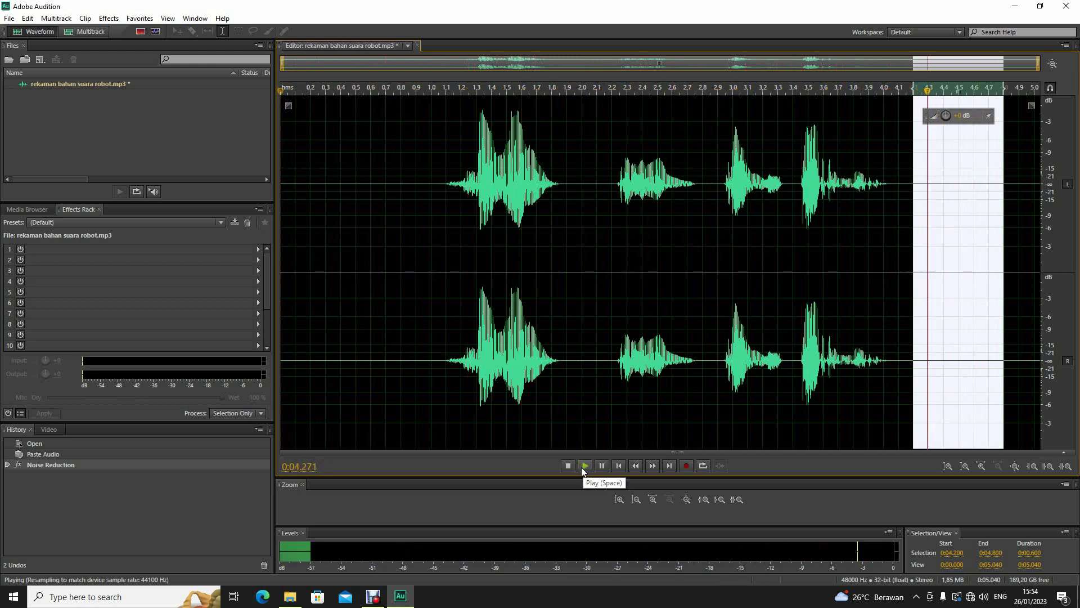
click(280, 92)
click(584, 466)
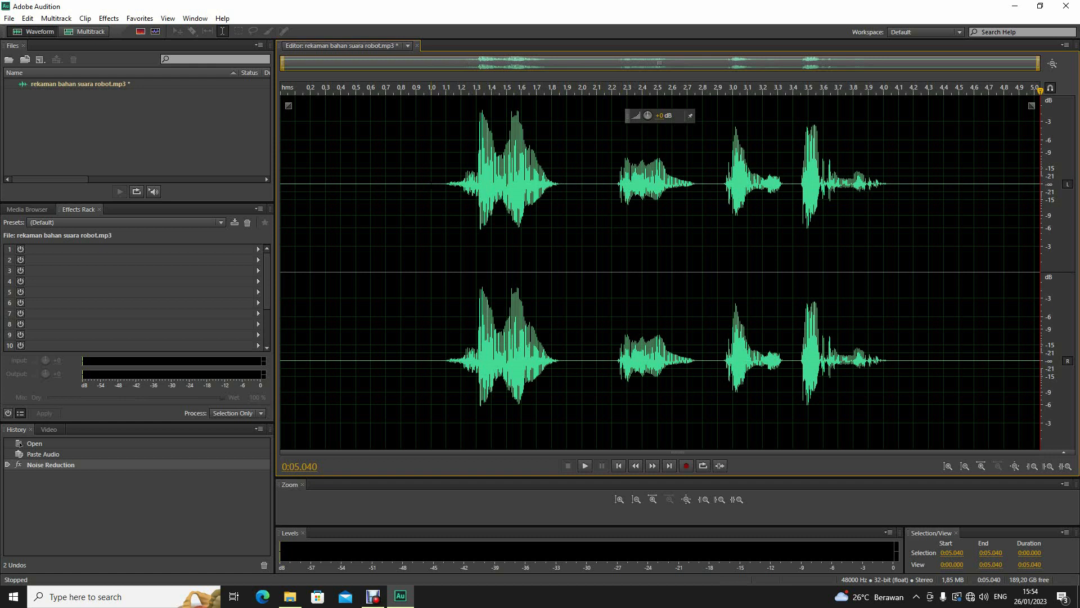
click(585, 466)
Preview and apply Stretch and Pitch to the entire recording with the Lower Pitch preset, and play the result
key(ctrl+a)
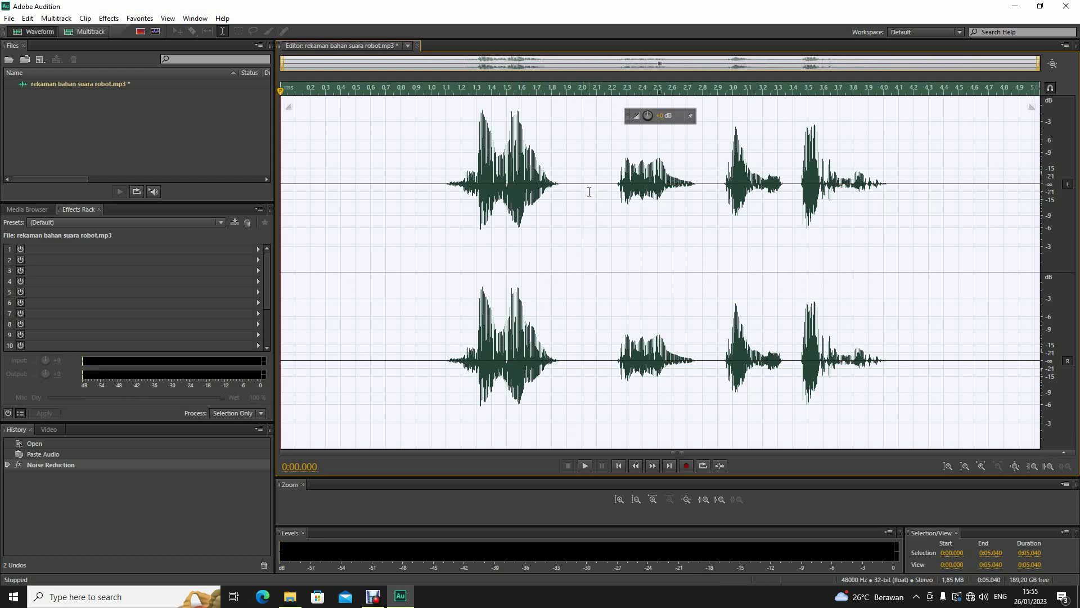
click(108, 18)
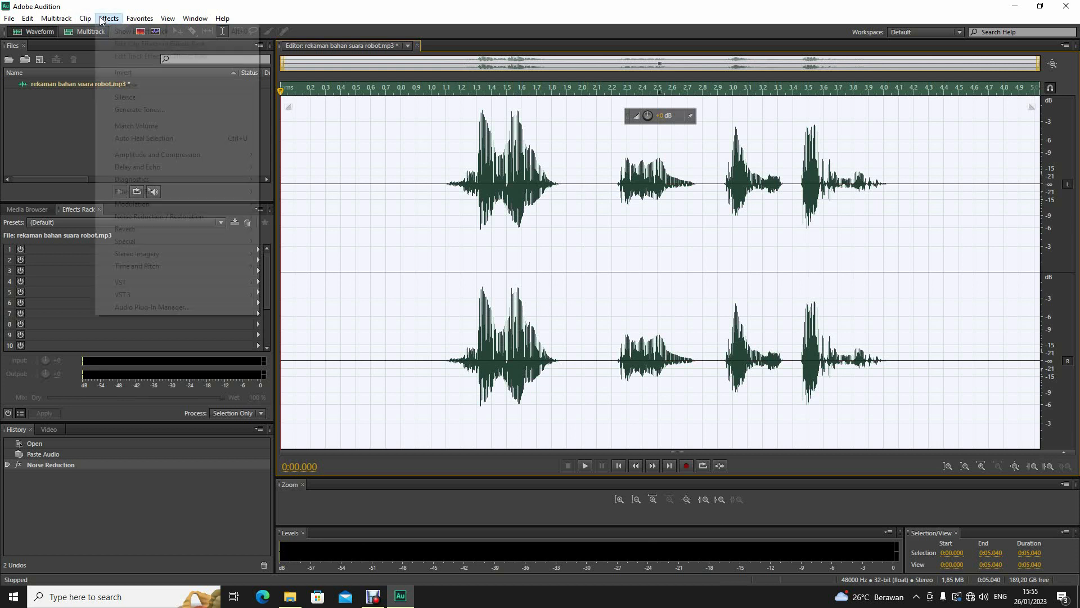
mouse_move(150, 267)
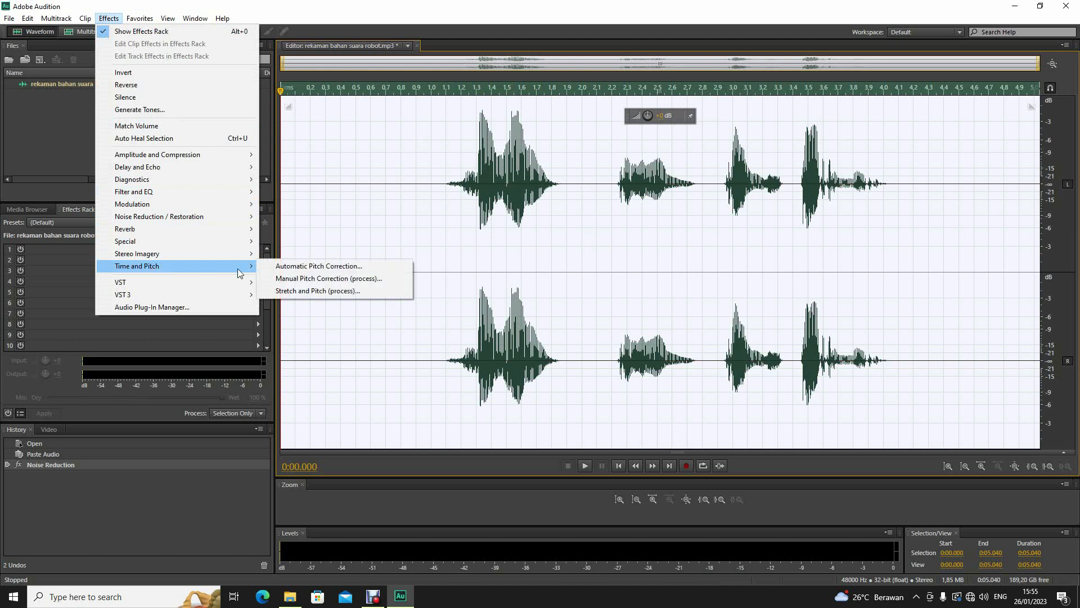
click(296, 292)
drag(428, 87, 492, 69)
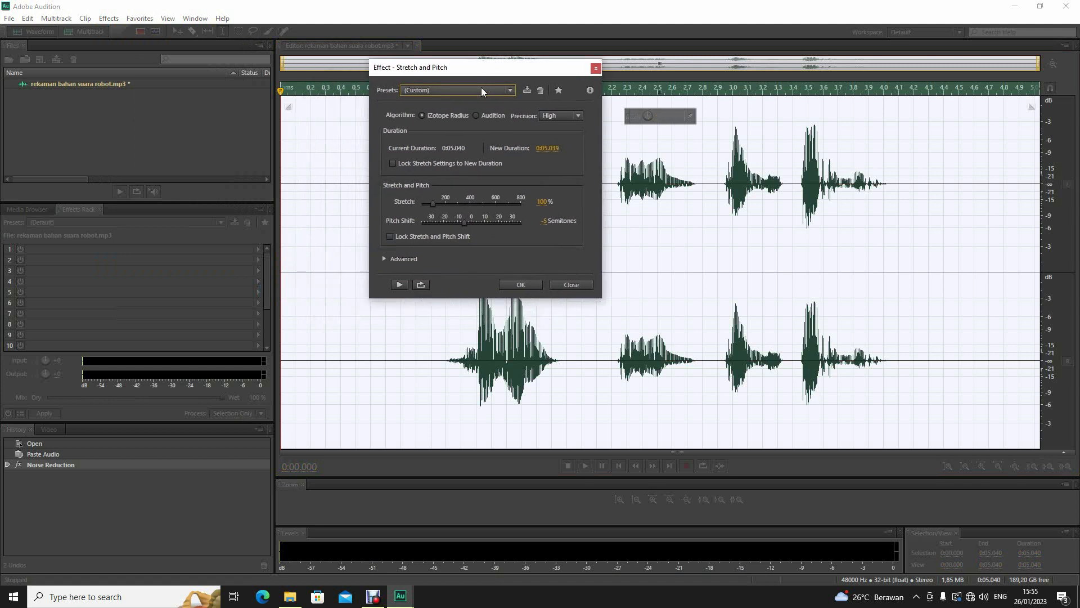
click(481, 89)
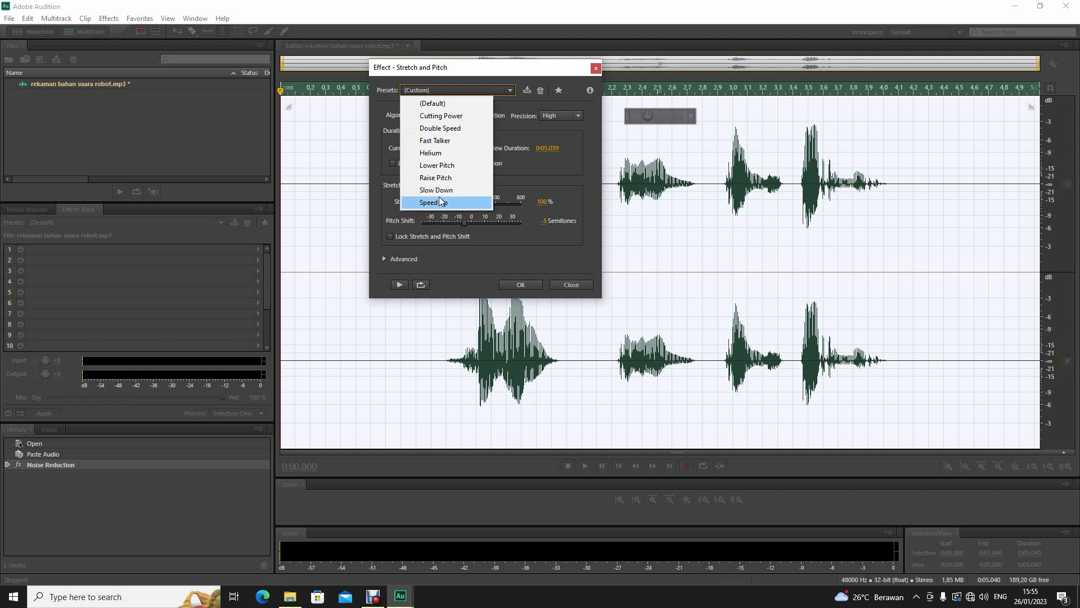
click(449, 168)
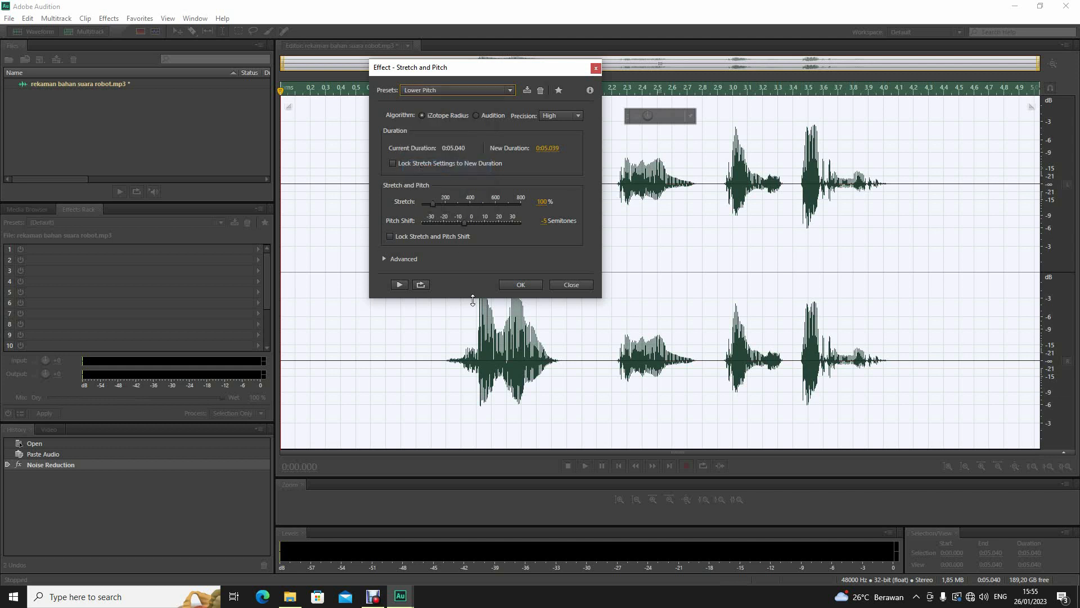
click(399, 285)
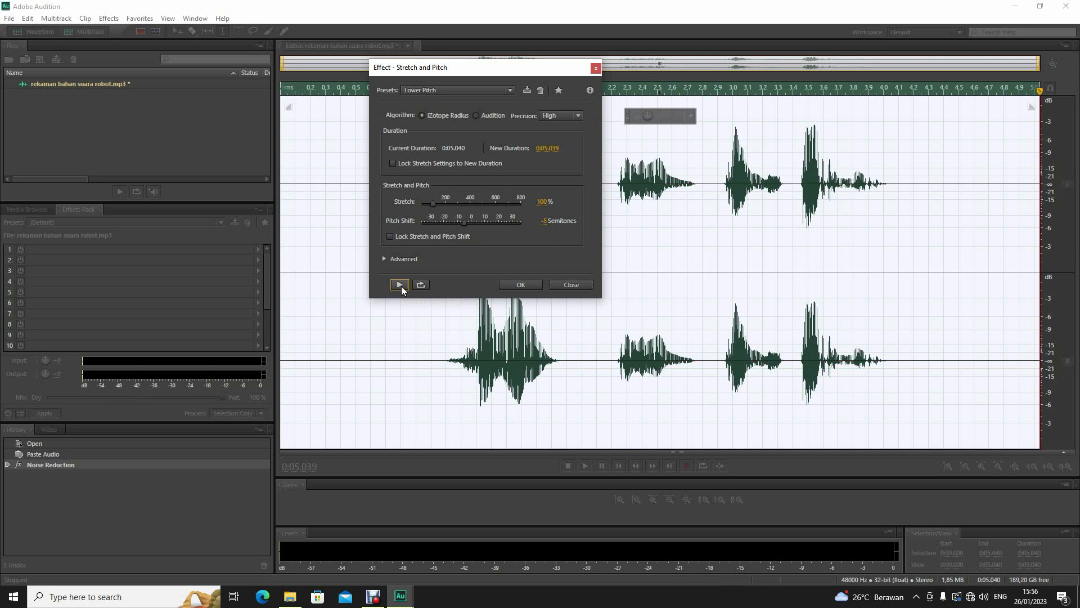
click(521, 285)
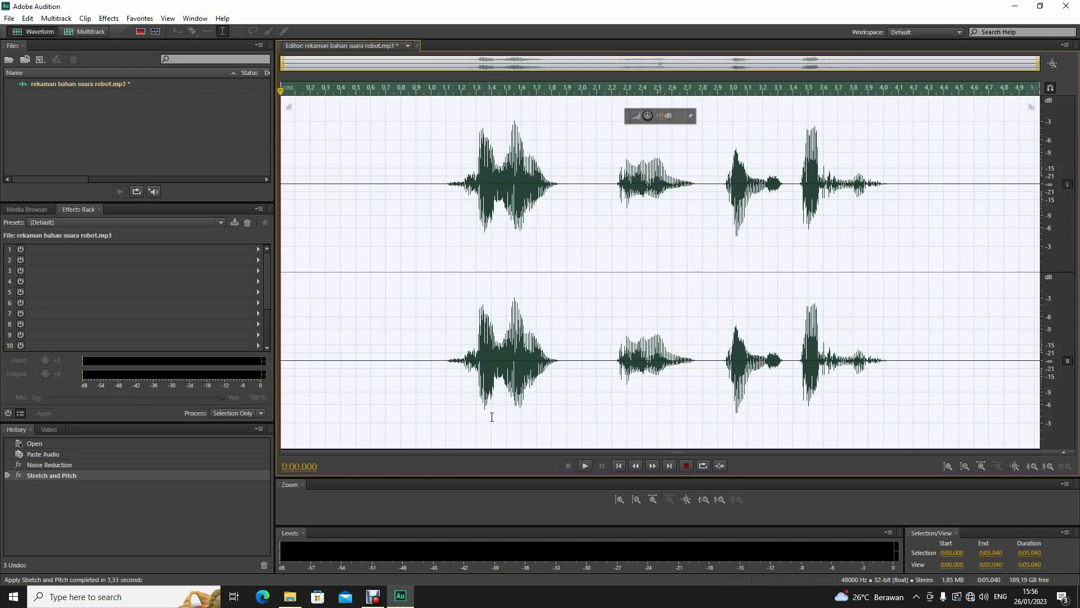
click(584, 465)
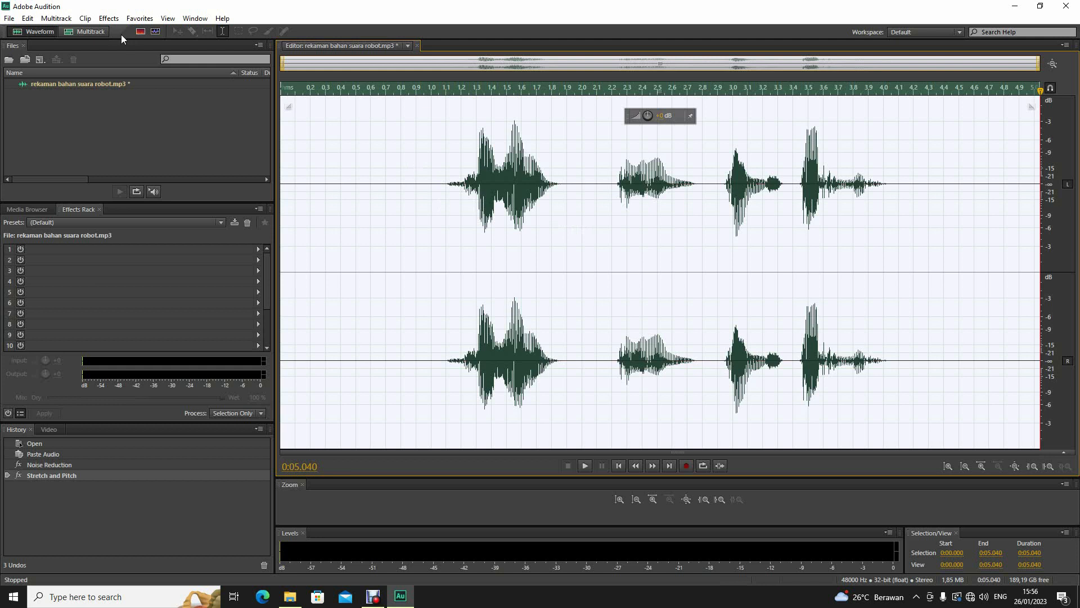
Preview and apply Analog Delay to the entire recording with the Robot Voice preset, and play the result
click(108, 19)
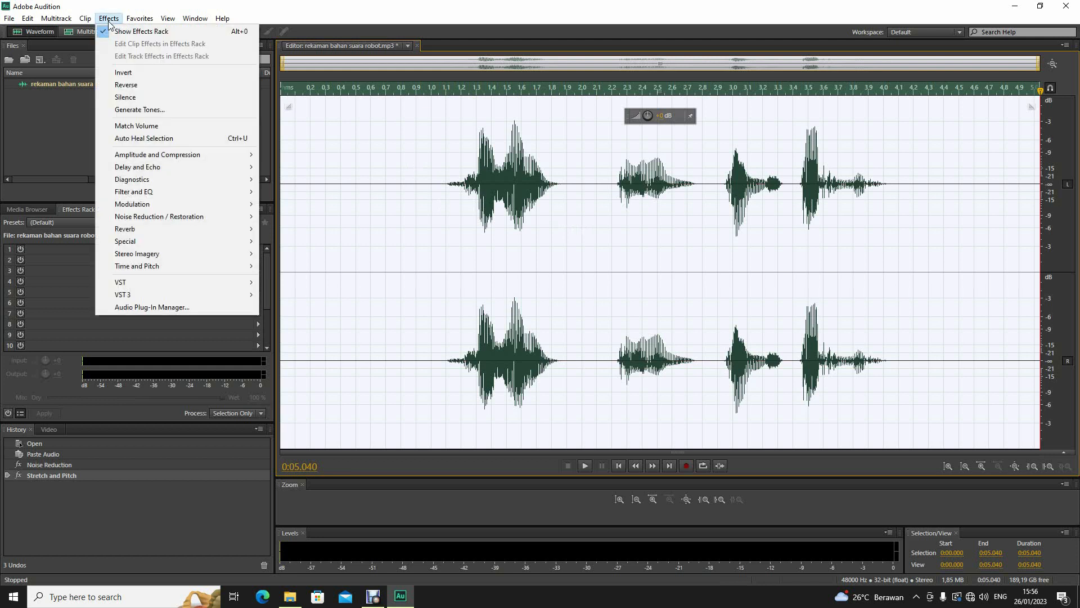
mouse_move(145, 167)
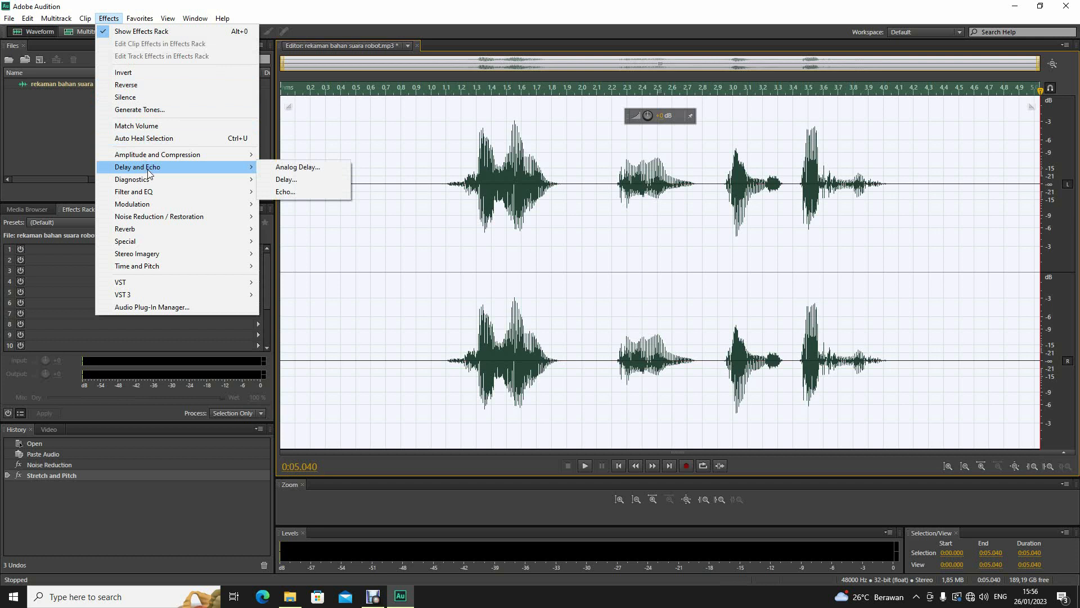
click(303, 167)
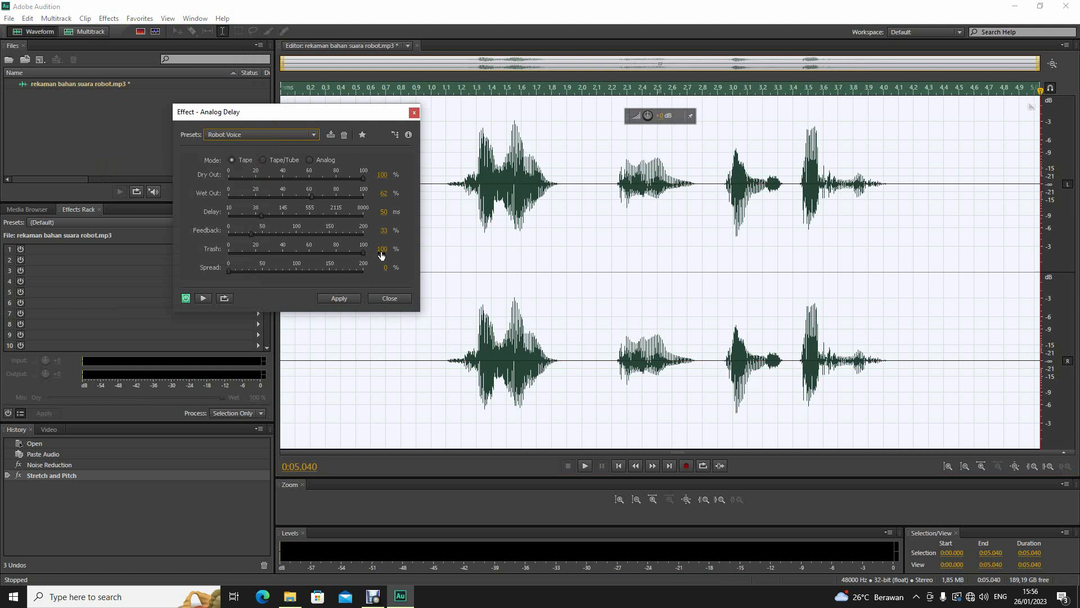
drag(339, 120, 509, 119)
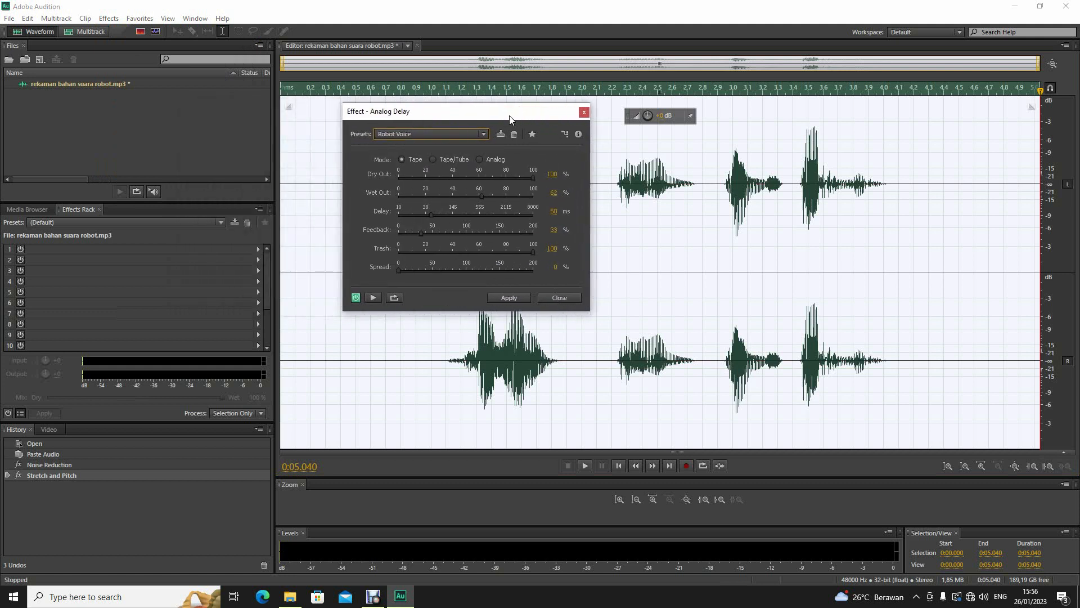
click(484, 136)
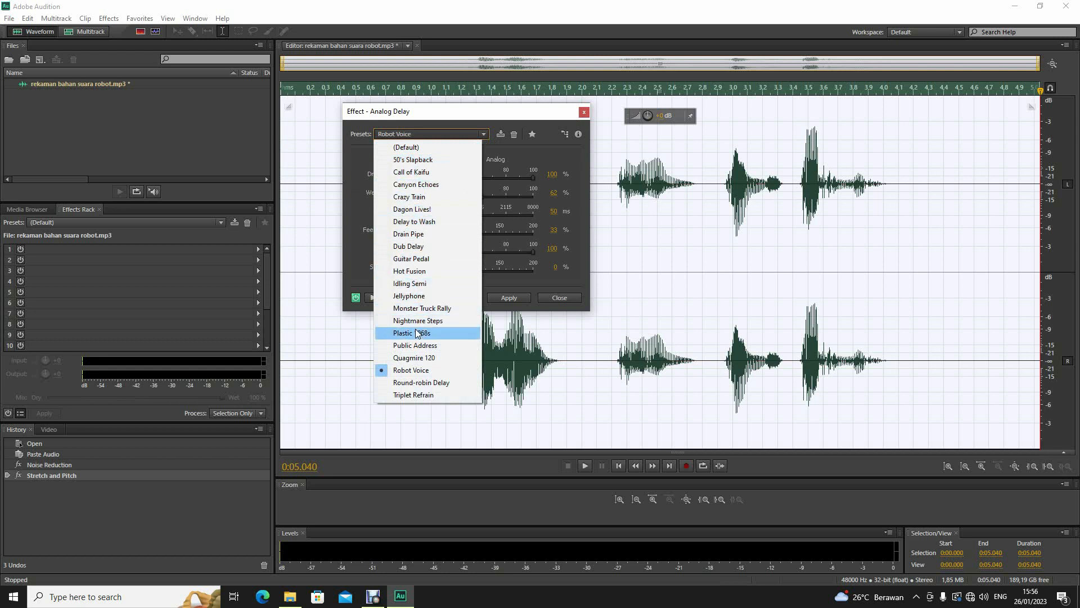
click(395, 371)
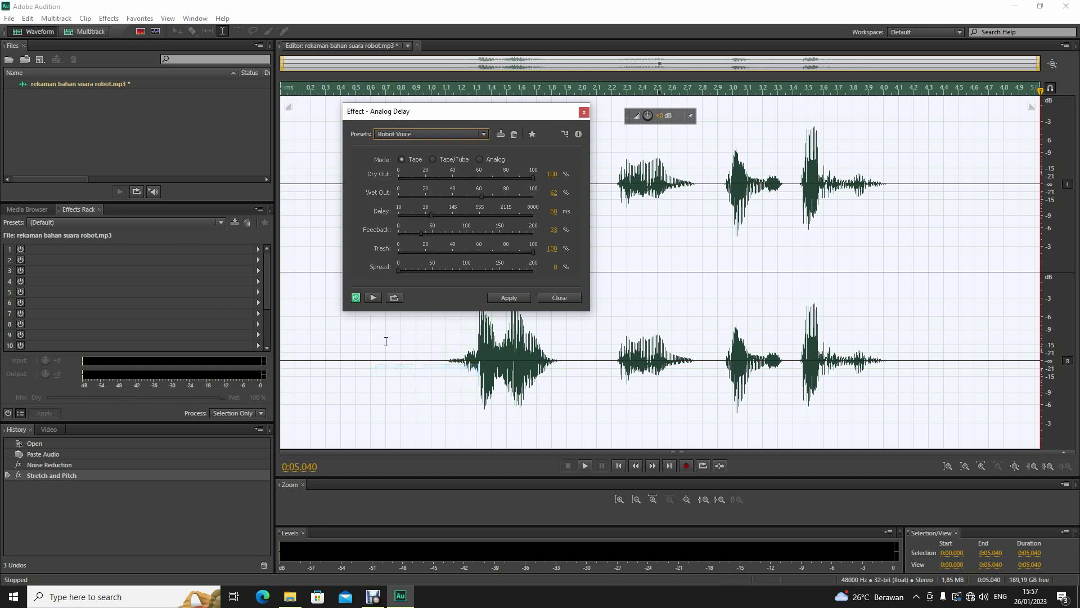
click(374, 298)
click(509, 298)
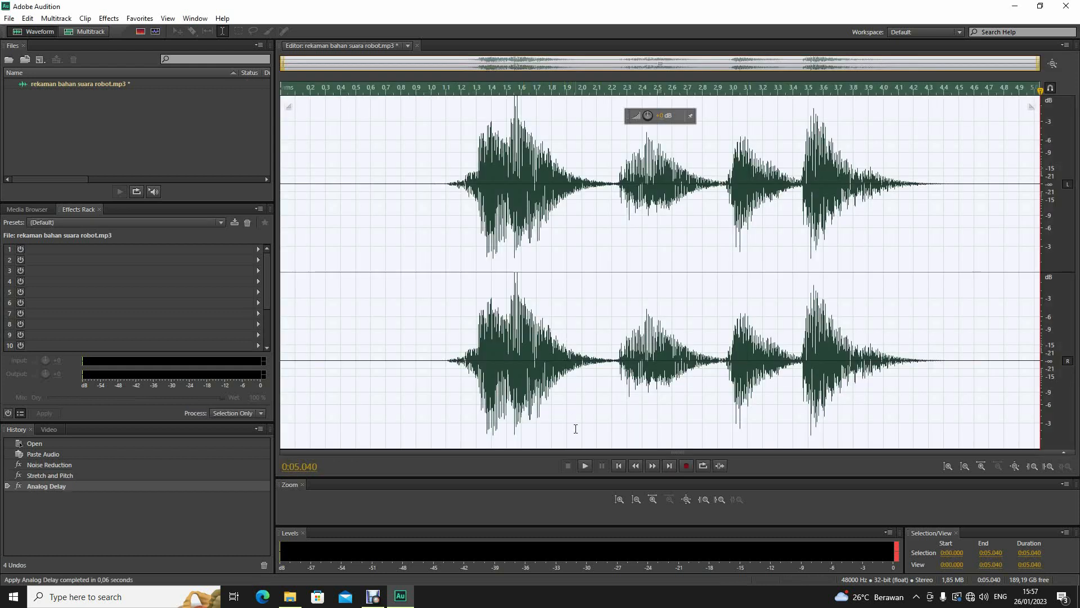
click(587, 465)
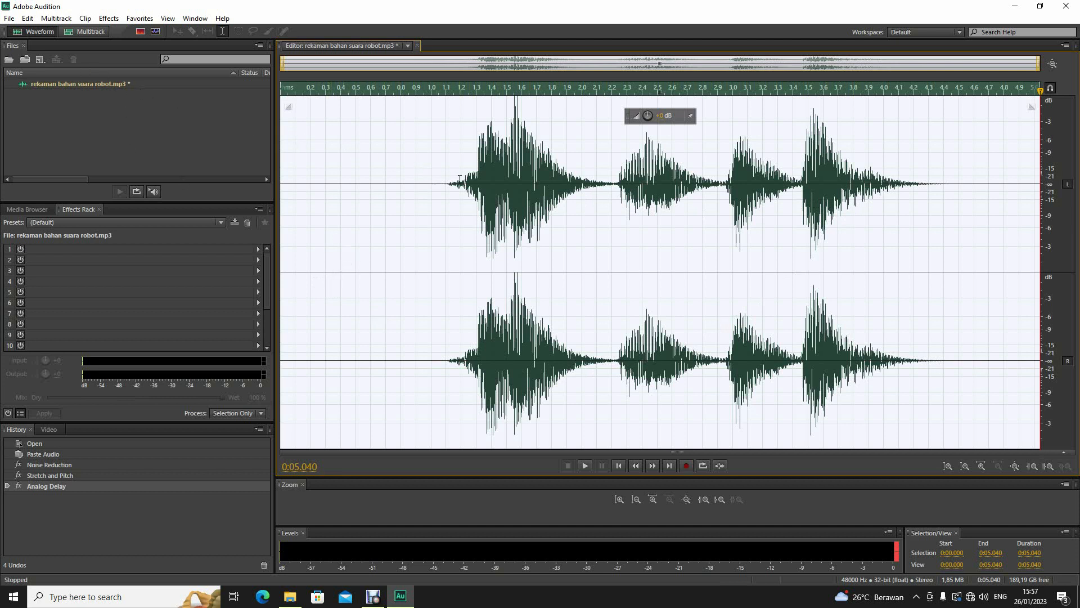
Start exporting the edited recording as an MP3 file and name it hasil edit suara robot
click(9, 20)
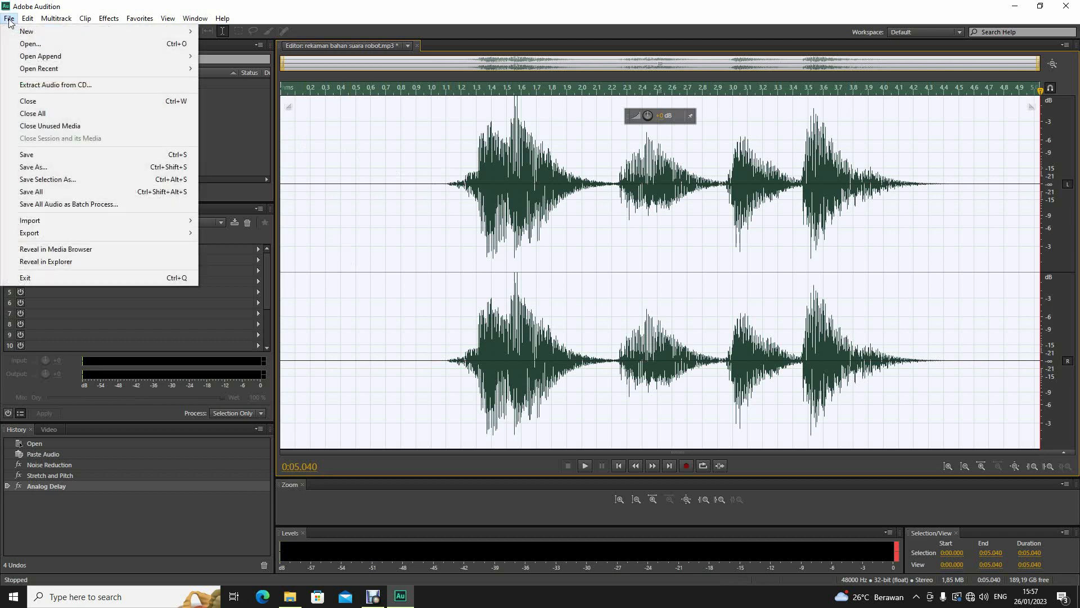
mouse_move(99, 228)
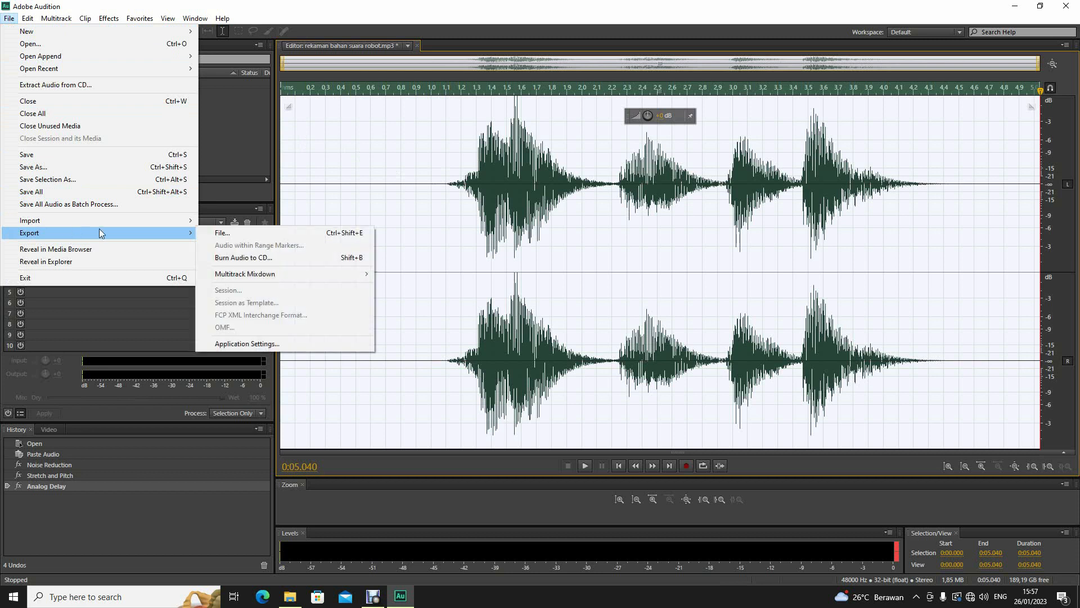
click(212, 235)
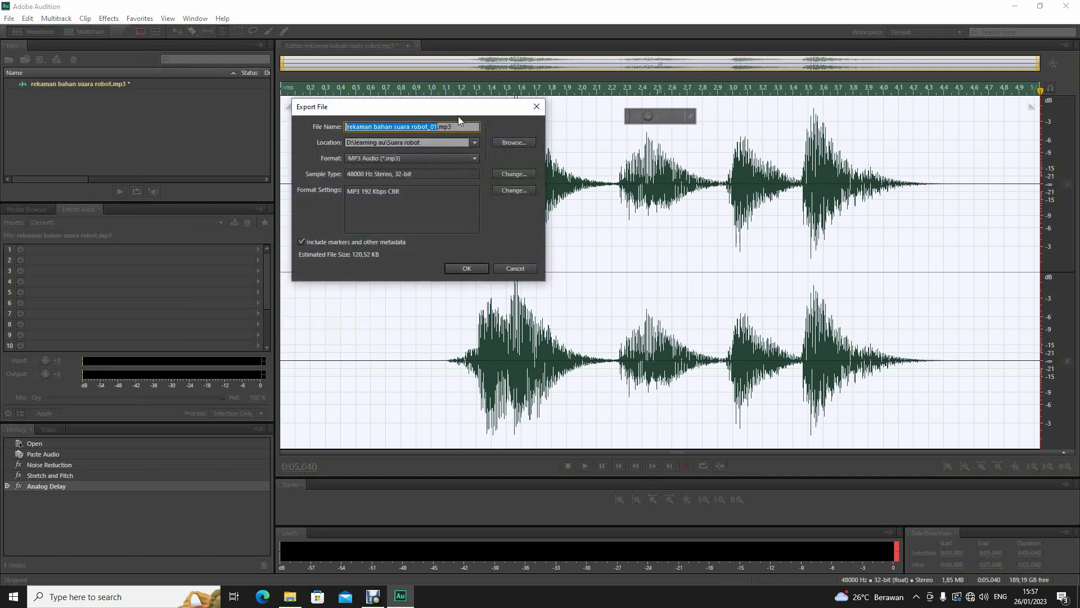
drag(458, 116, 567, 127)
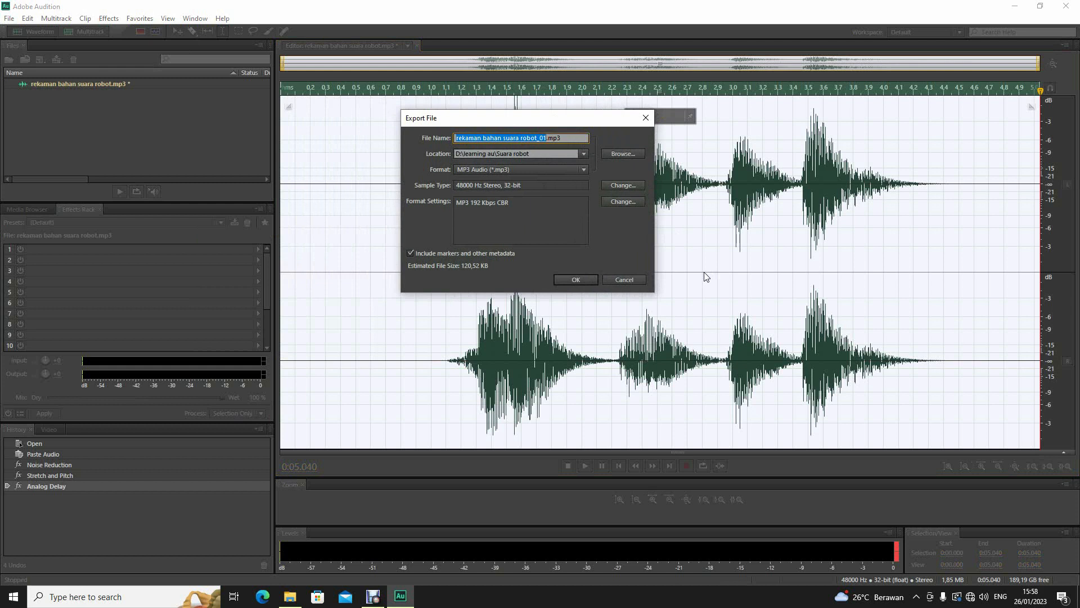
text(hasil edit)
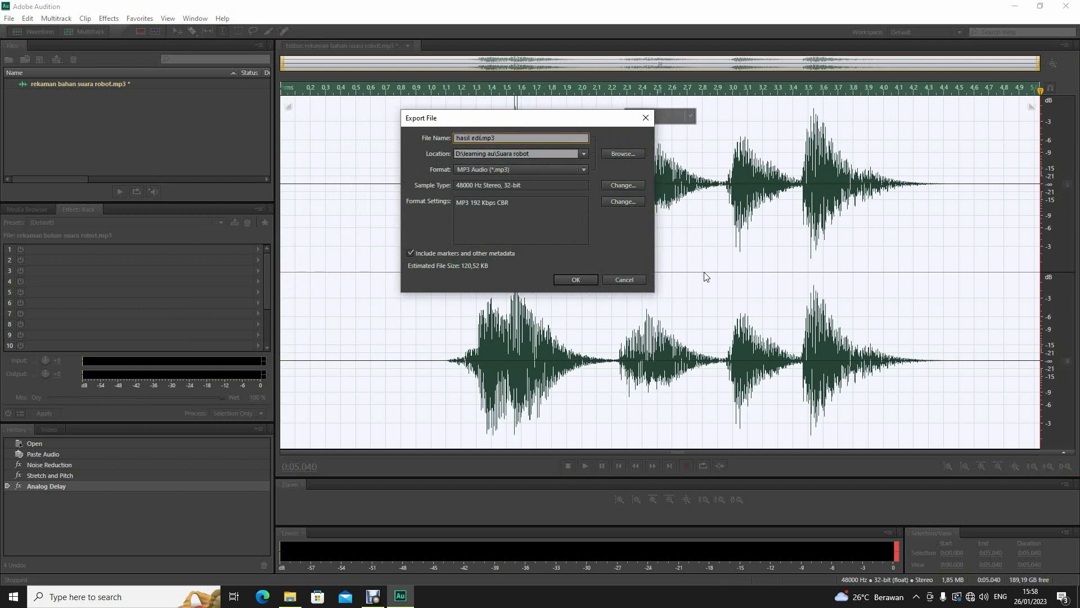
text( suara robot)
Set the export location to the Audio Robot folder on DATA (D:) and export the file, accepting the compressed format
click(614, 157)
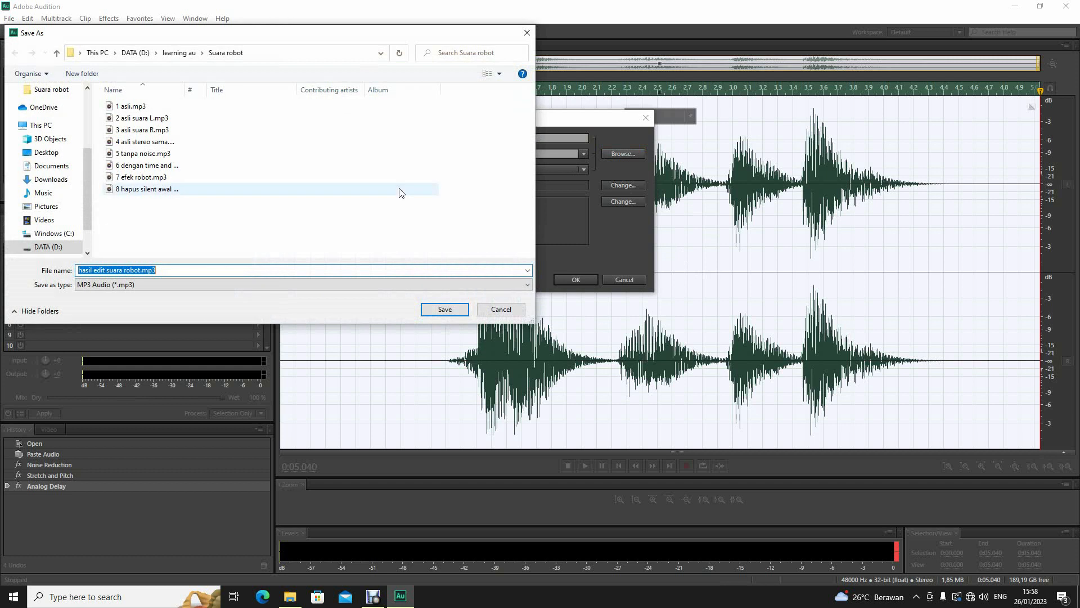
click(179, 53)
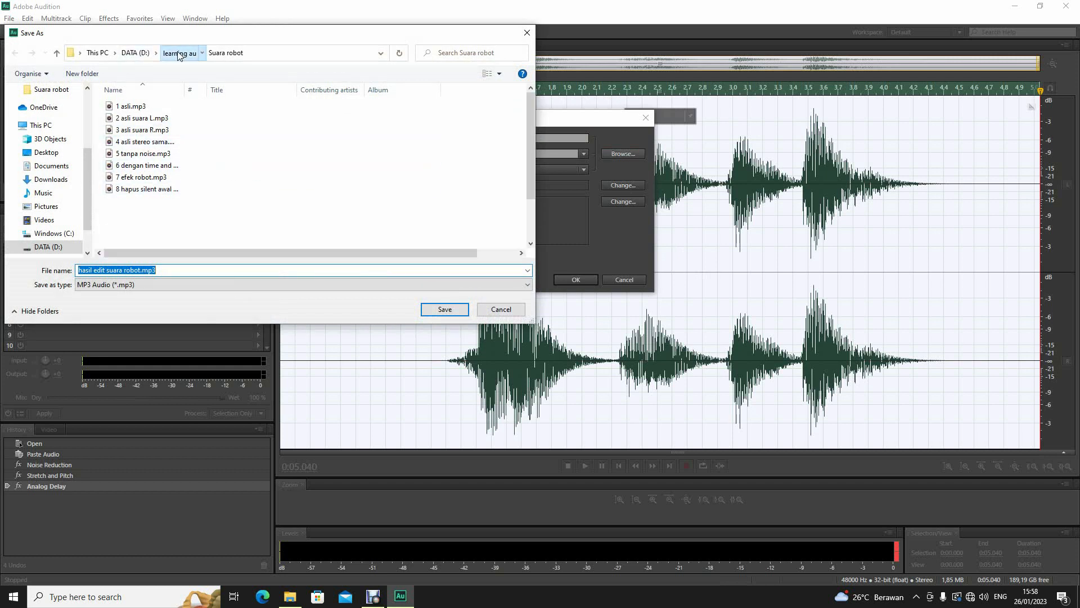
click(135, 52)
click(135, 133)
double_click(135, 133)
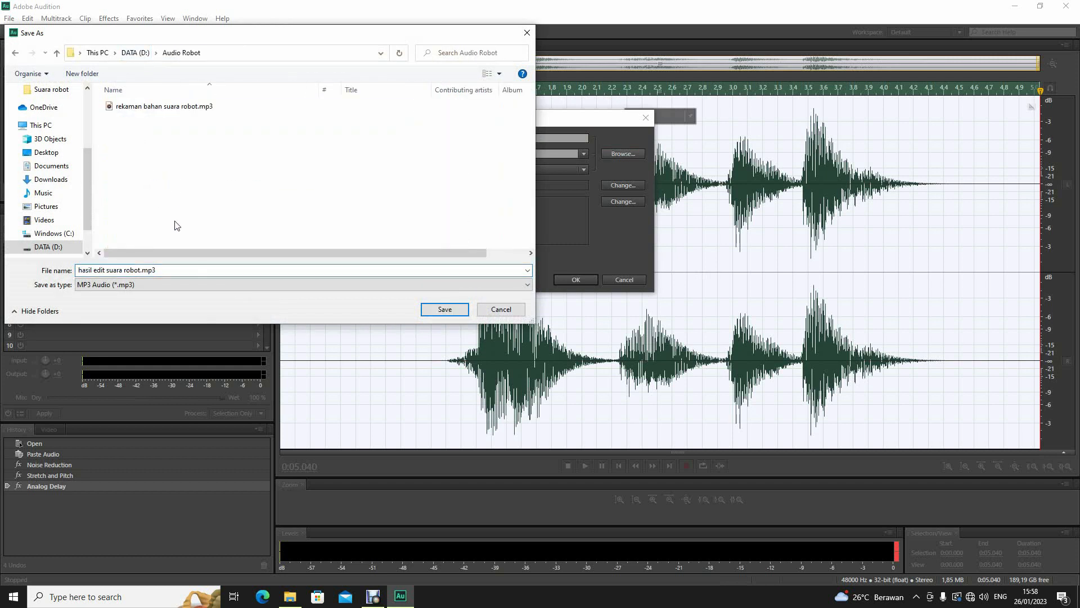
click(444, 310)
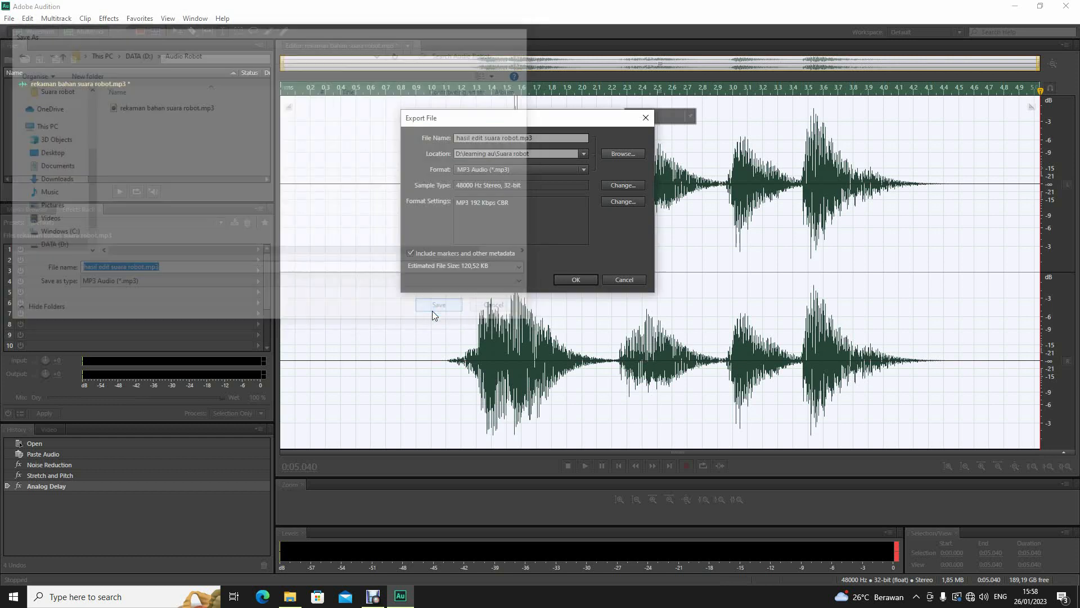
click(568, 281)
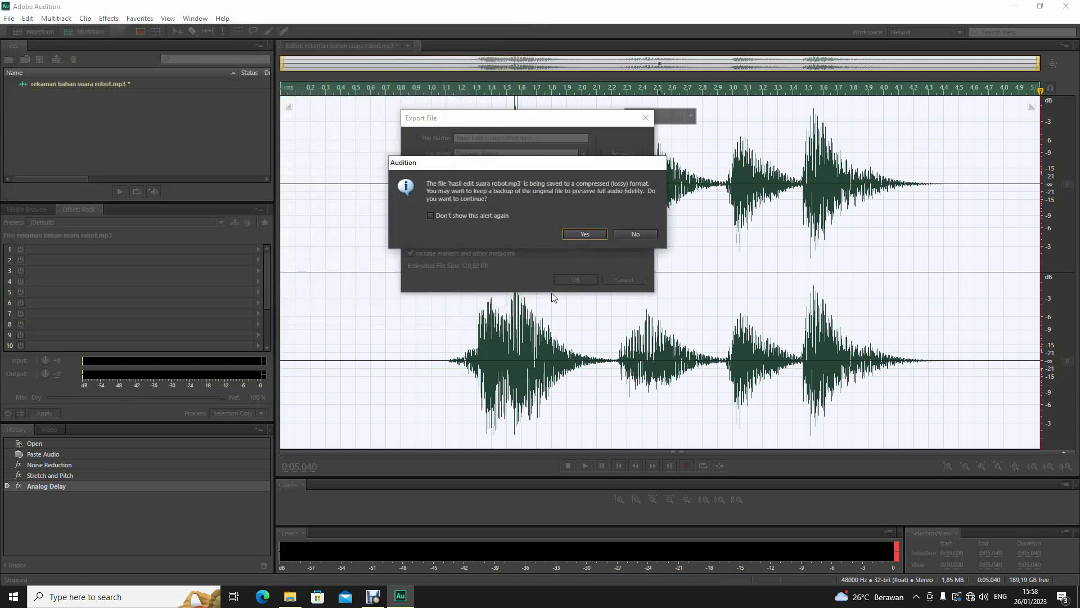
click(585, 234)
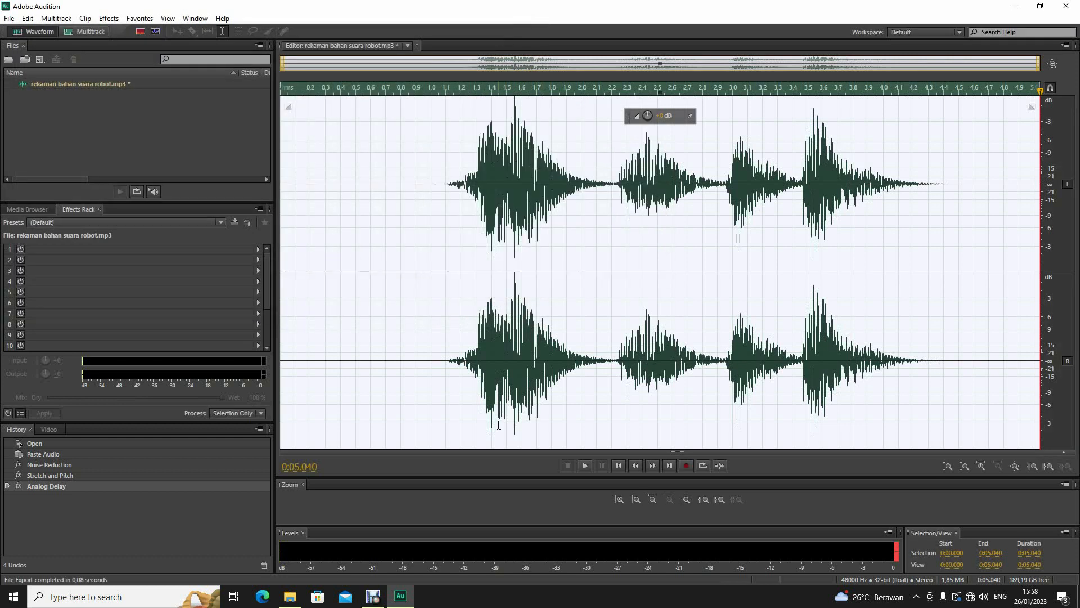
Switch to File Explorer and play the original rekaman bahan suara robot.mp3 from the Audio Robot folder
click(1015, 6)
click(289, 596)
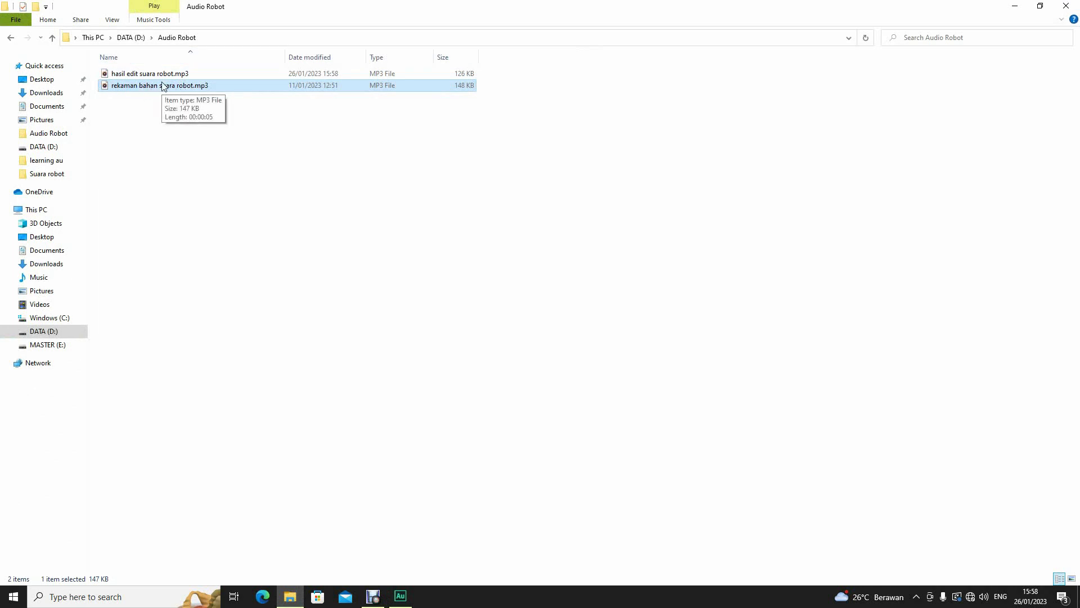
click(168, 129)
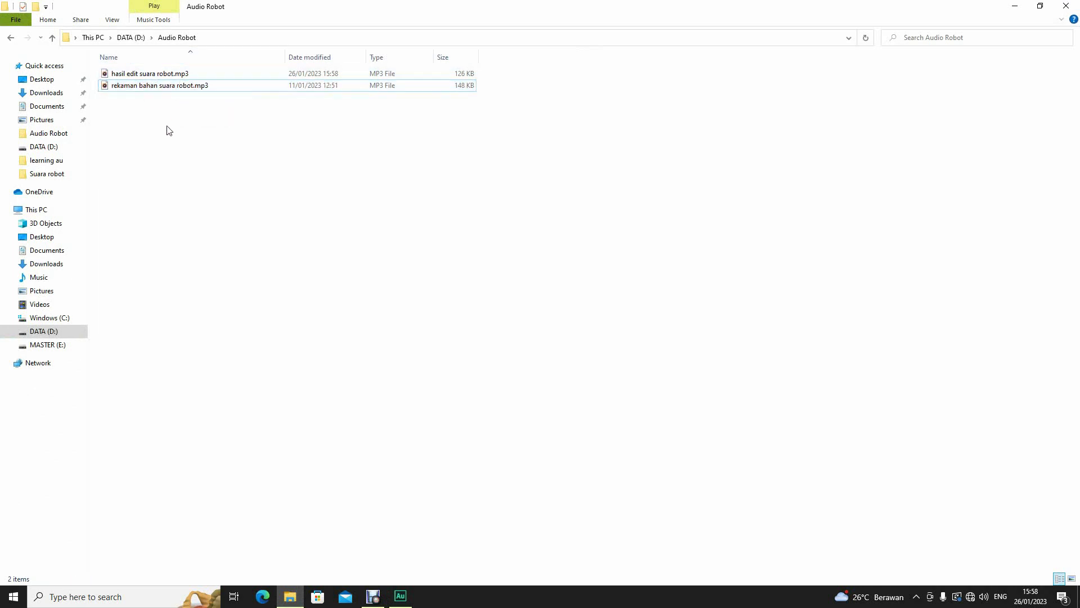
double_click(144, 90)
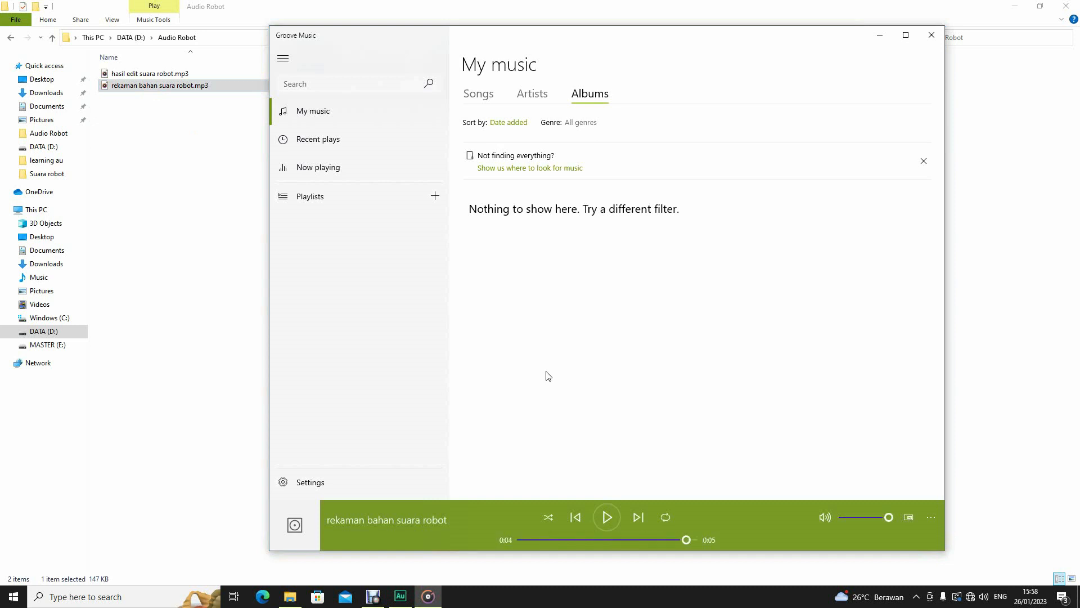
click(213, 254)
Play the exported hasil edit suara robot.mp3 for comparison, and close the music player and the folder window
click(136, 79)
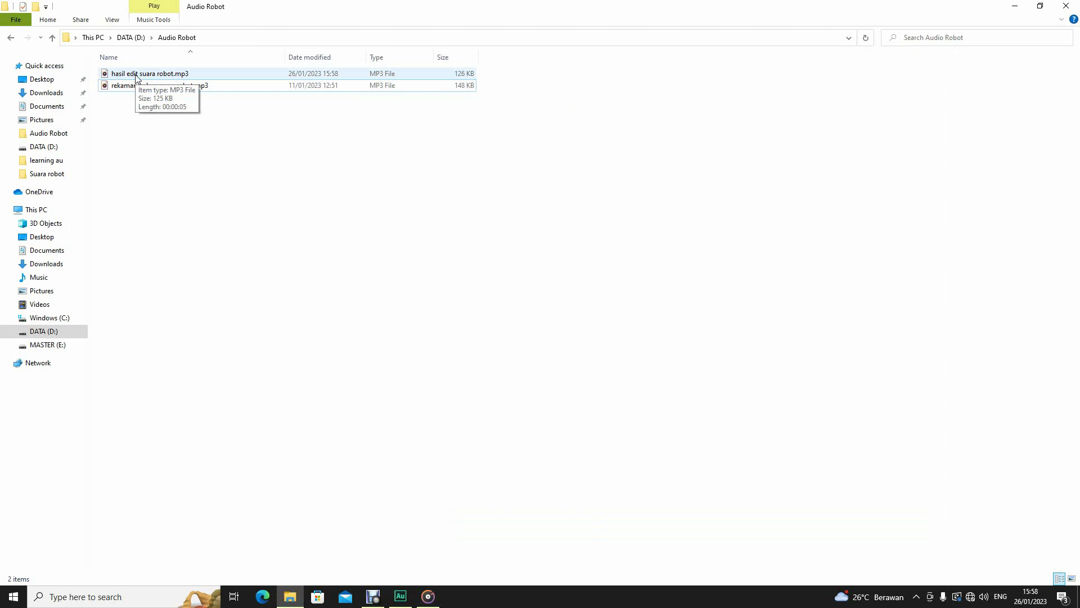
double_click(136, 76)
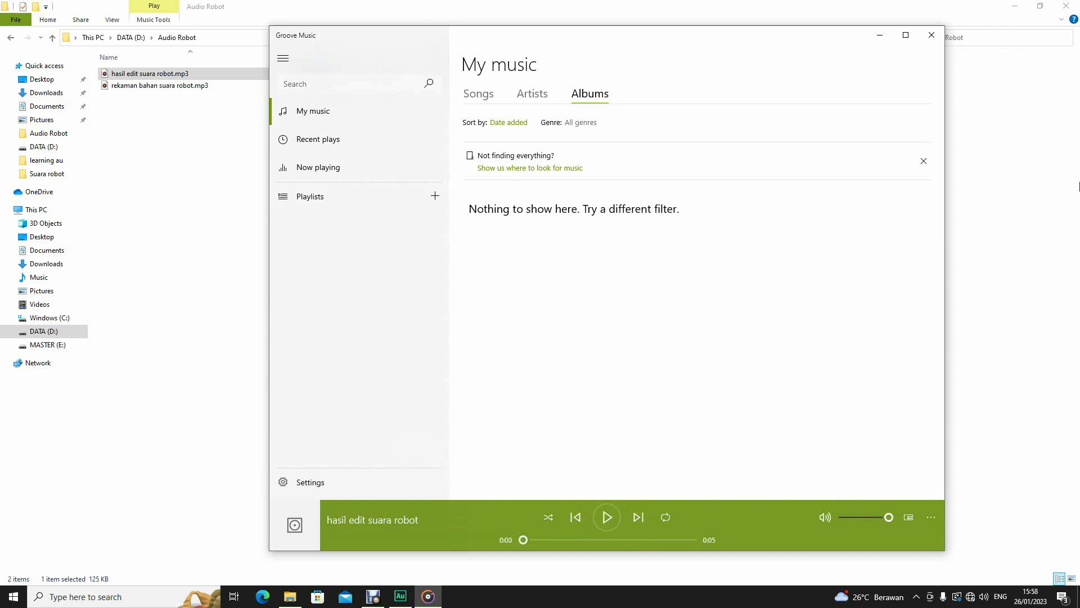
click(929, 37)
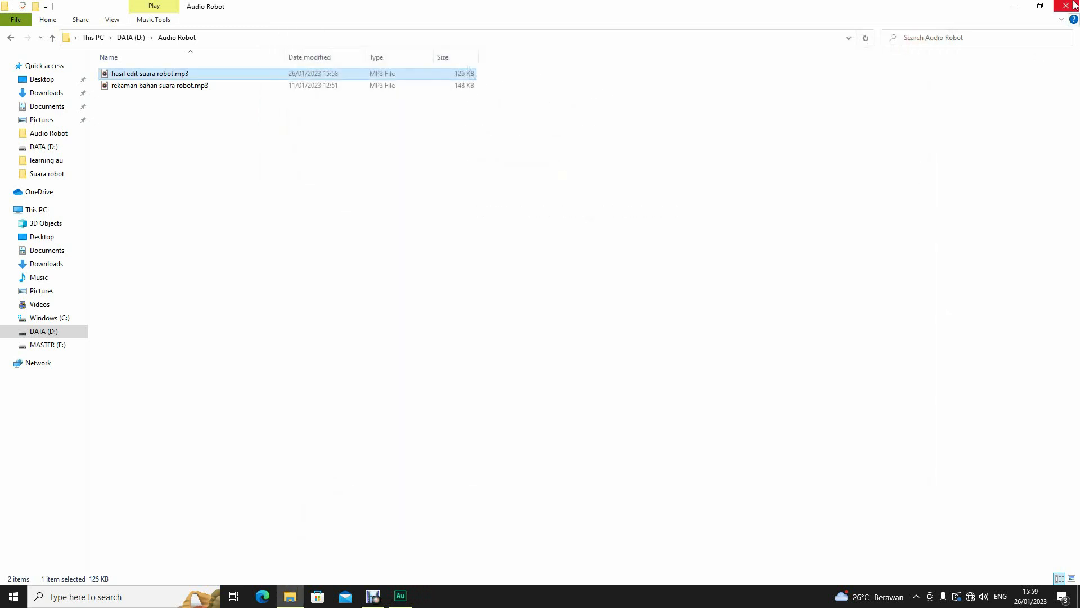
click(1073, 6)
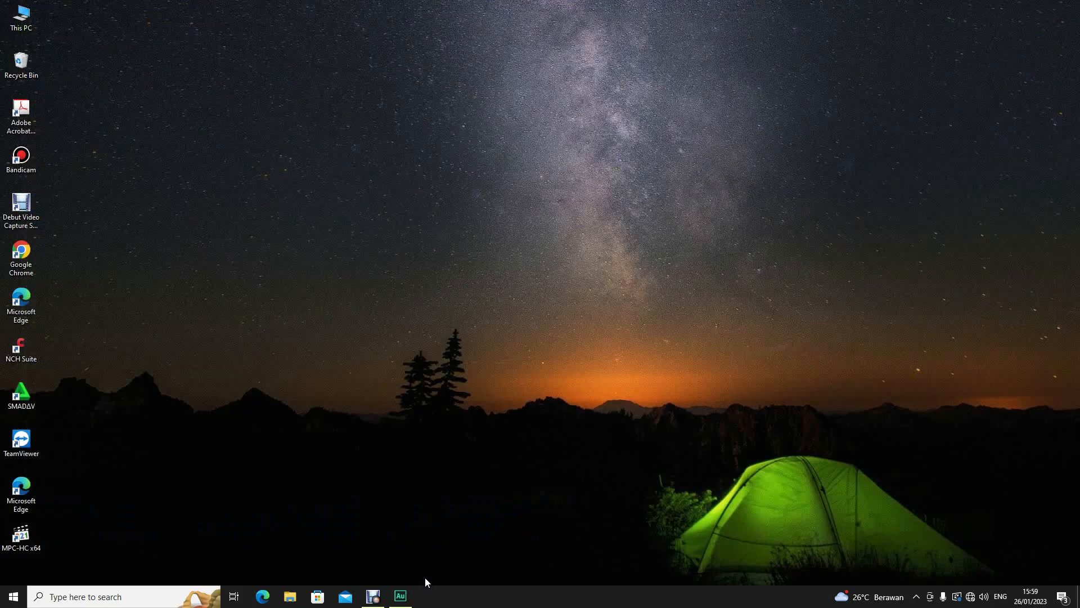
click(411, 599)
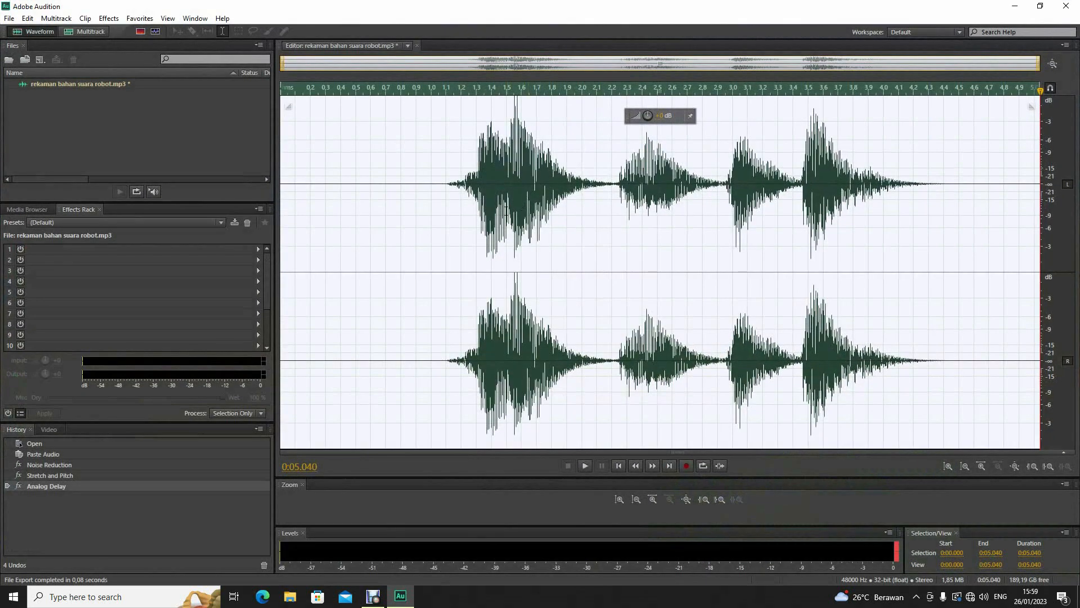
click(1016, 6)
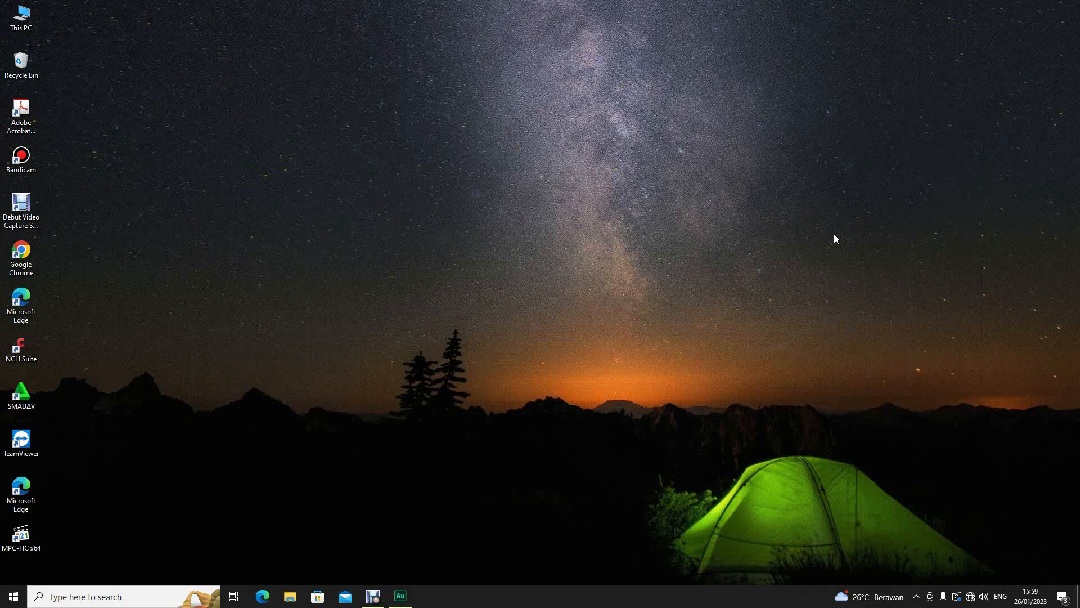